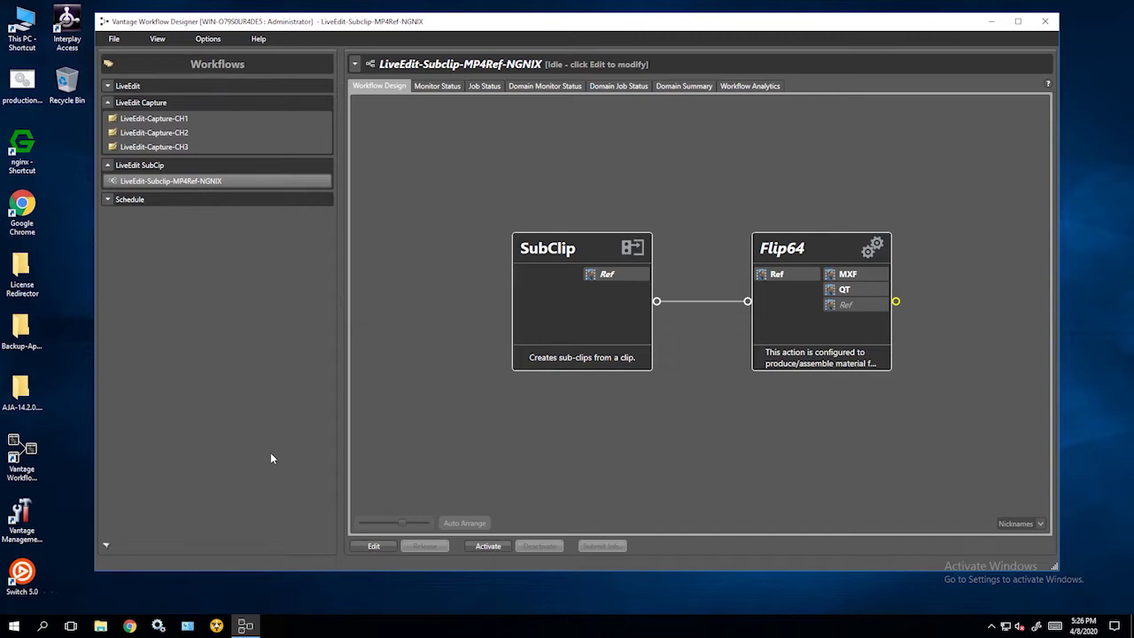
# Inspect LiveEdit-Capture-CH1's Capture outputs and the Proxy HLS output location, cancelling both dialogs unchanged
pyautogui.click(159, 118)
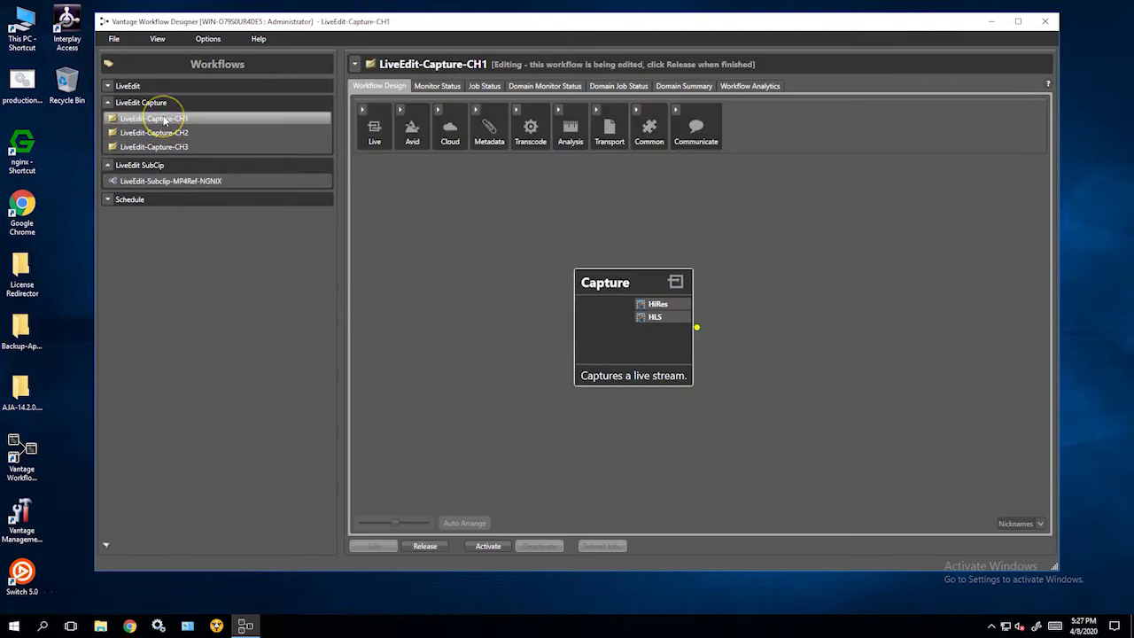
pyautogui.doubleClick(573, 275)
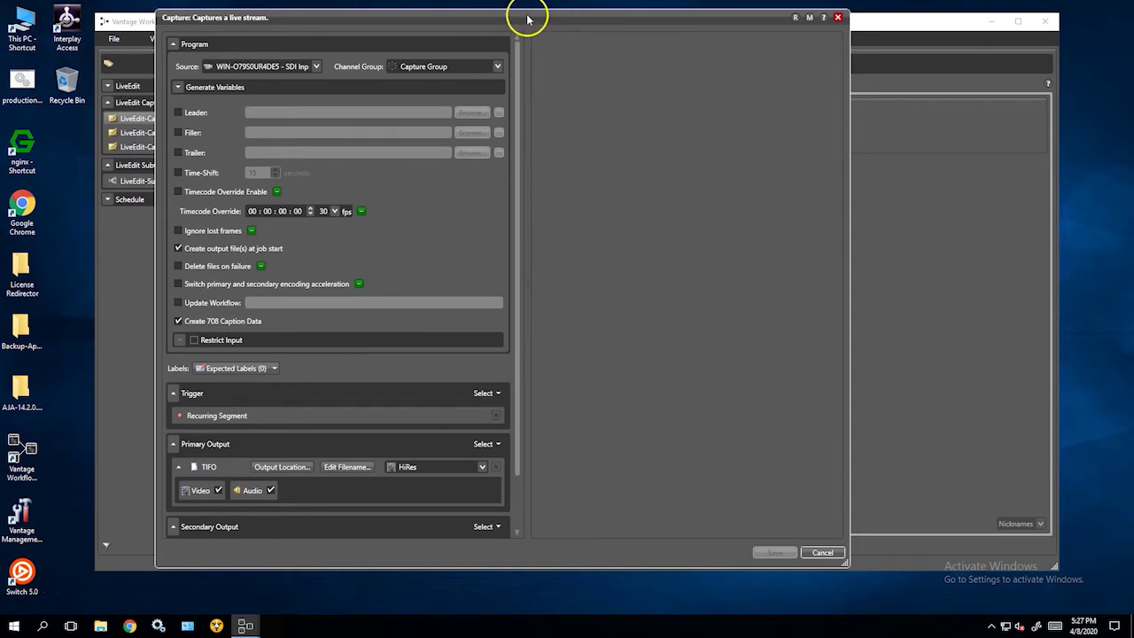
pyautogui.moveTo(529, 18); pyautogui.dragTo(694, 37)
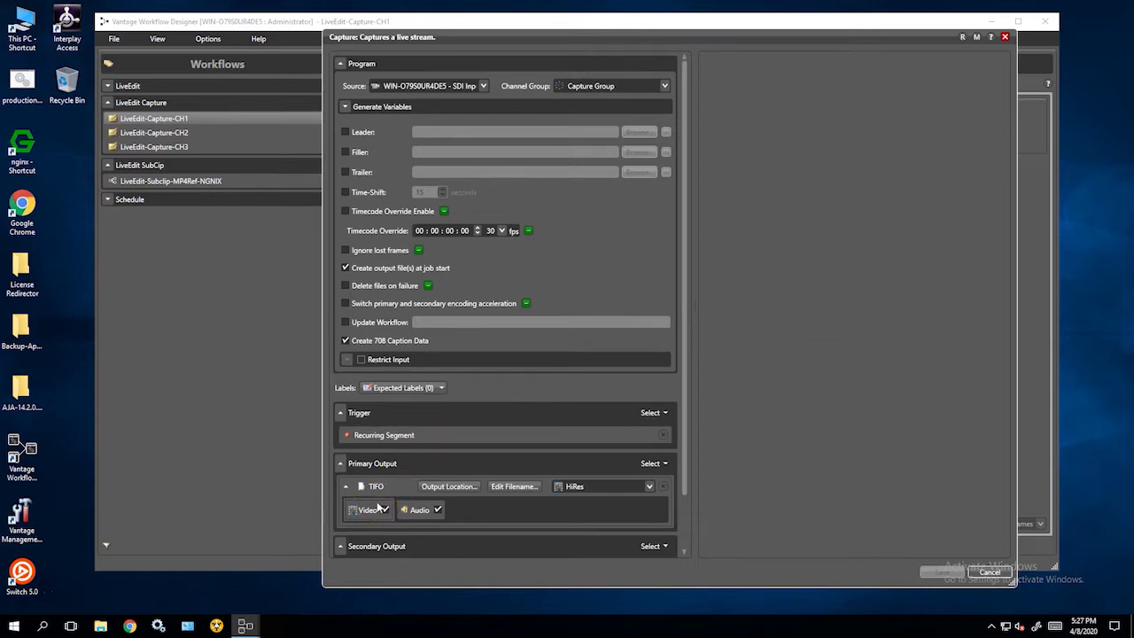
pyautogui.scroll(-2, 680, 538)
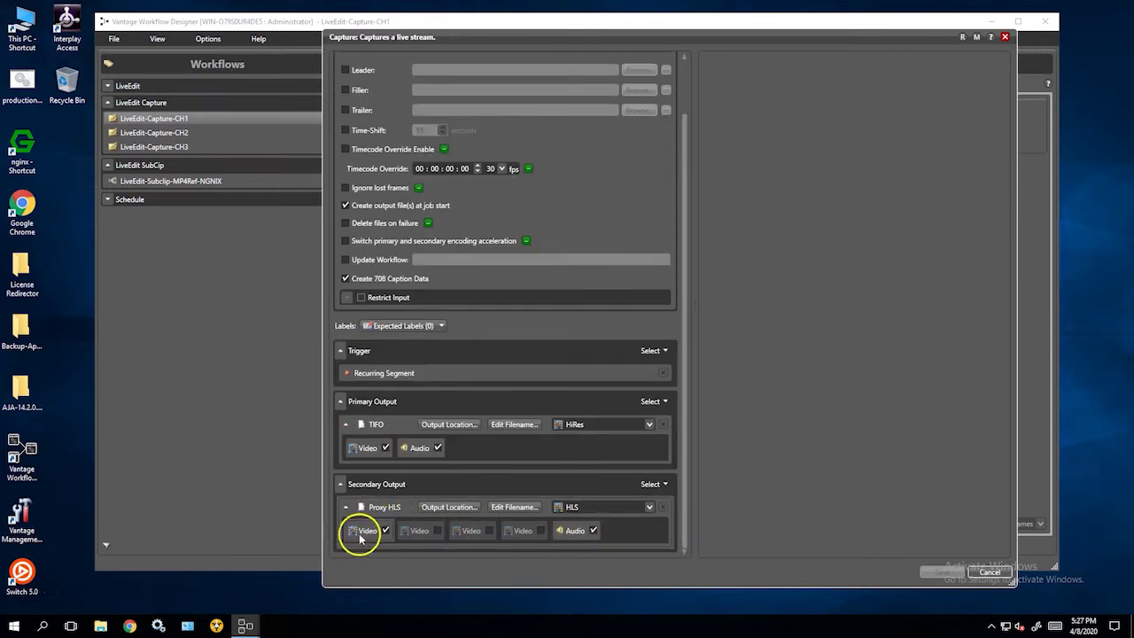
pyautogui.click(467, 508)
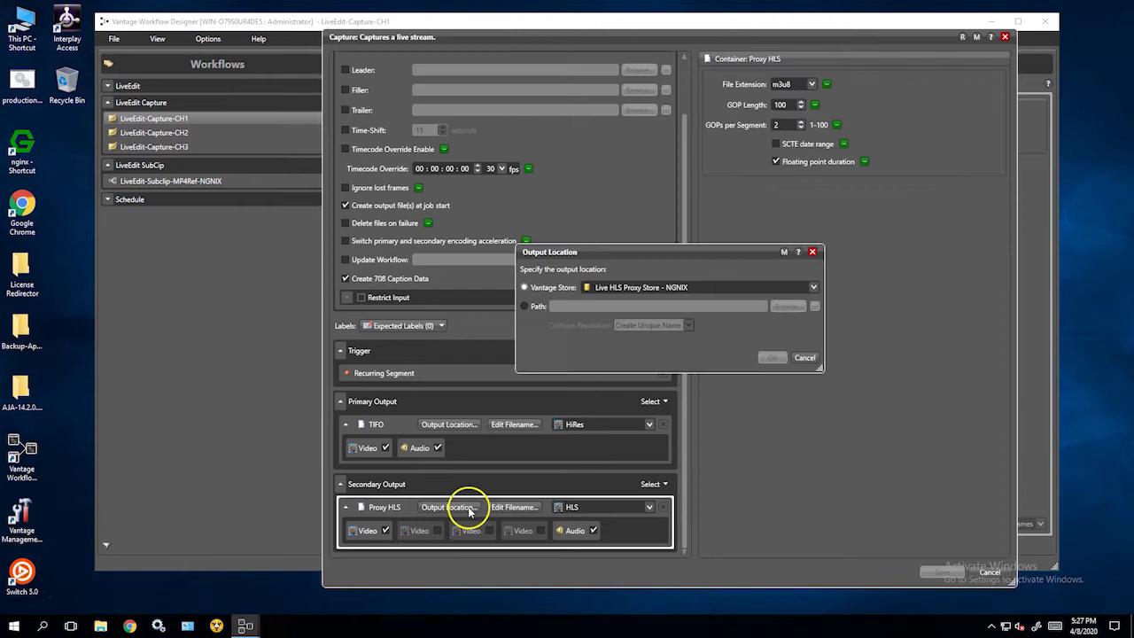
pyautogui.moveTo(618, 293)
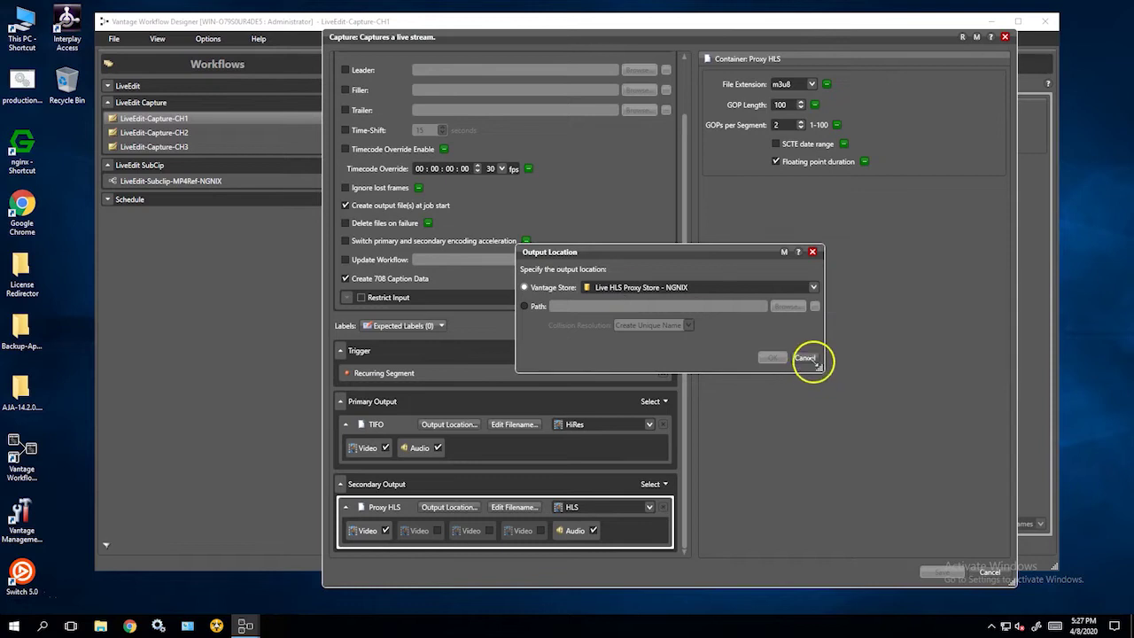
pyautogui.click(805, 357)
pyautogui.click(990, 571)
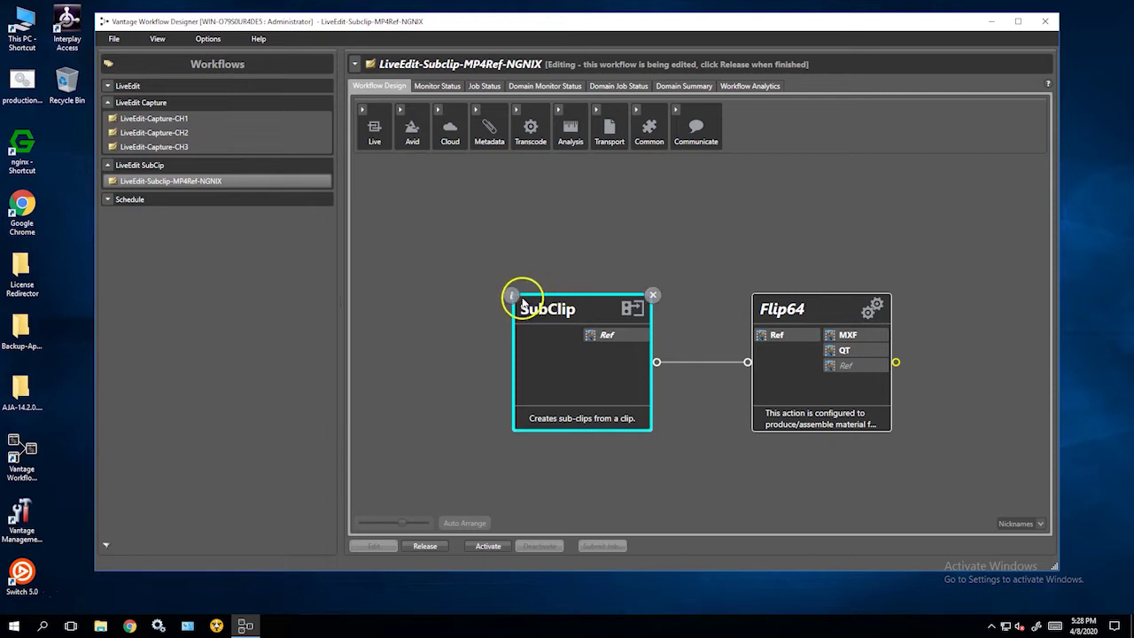
pyautogui.doubleClick(515, 300)
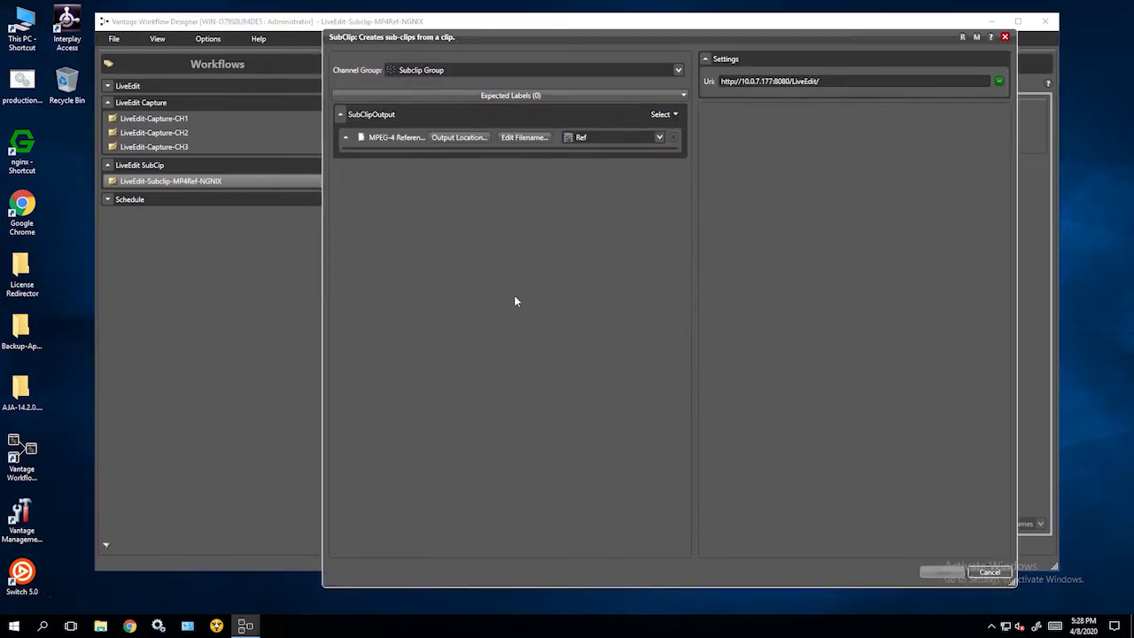
pyautogui.click(646, 215)
pyautogui.click(794, 223)
pyautogui.click(380, 142)
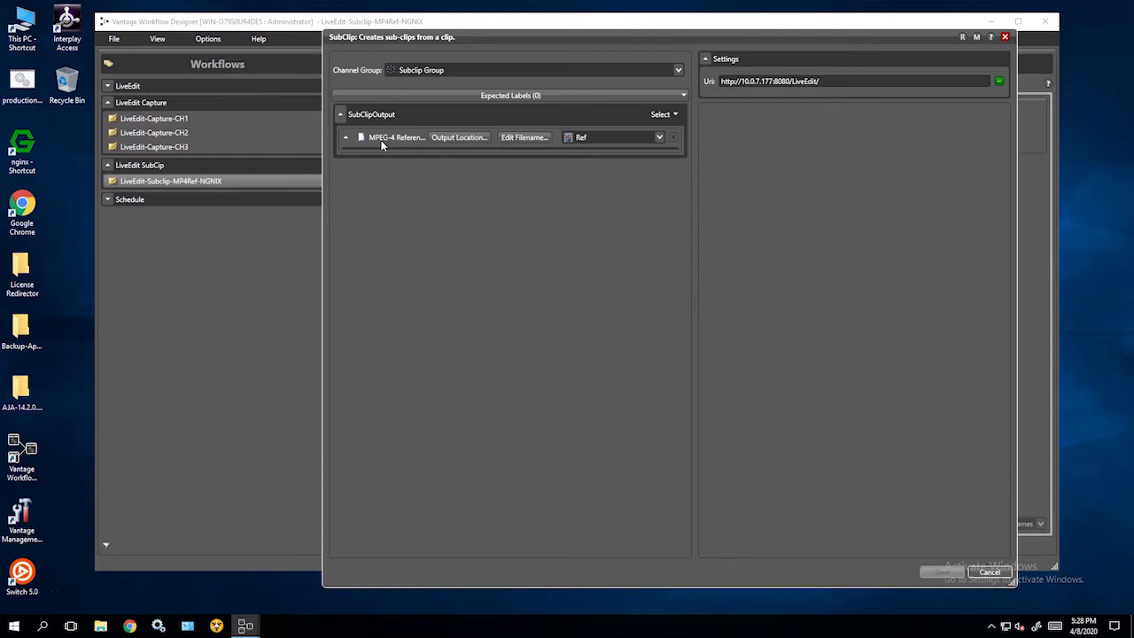
pyautogui.click(989, 572)
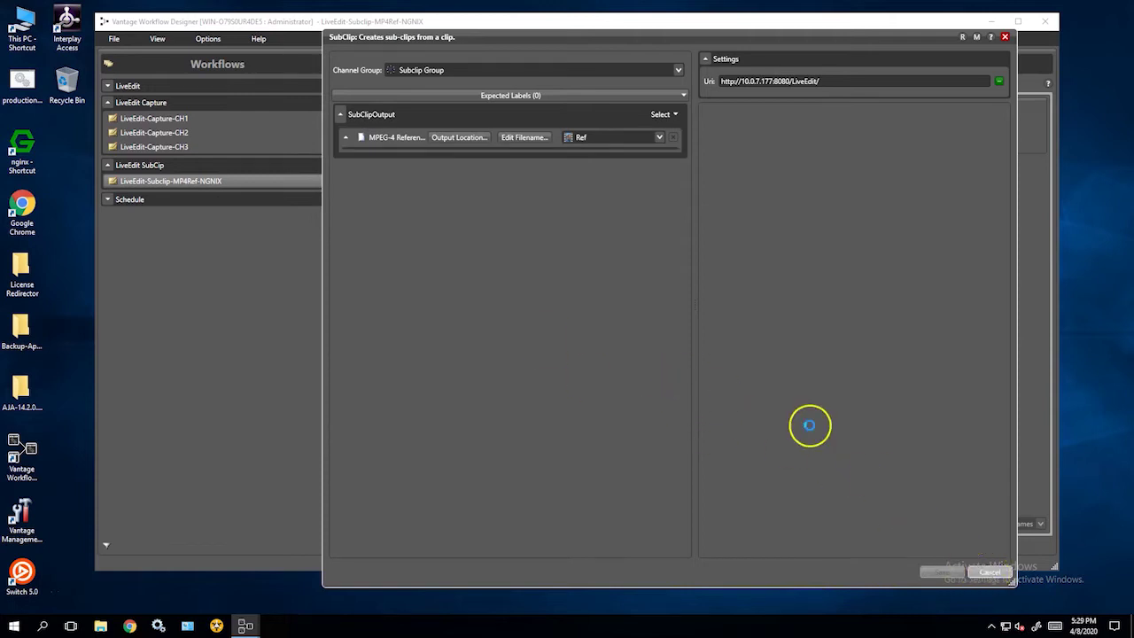
# Activate LiveEdit-Subclip-MP4Ref-NGNIX and the CH1, CH2 and CH3 capture workflows, then minimize the designer
pyautogui.click(282, 184)
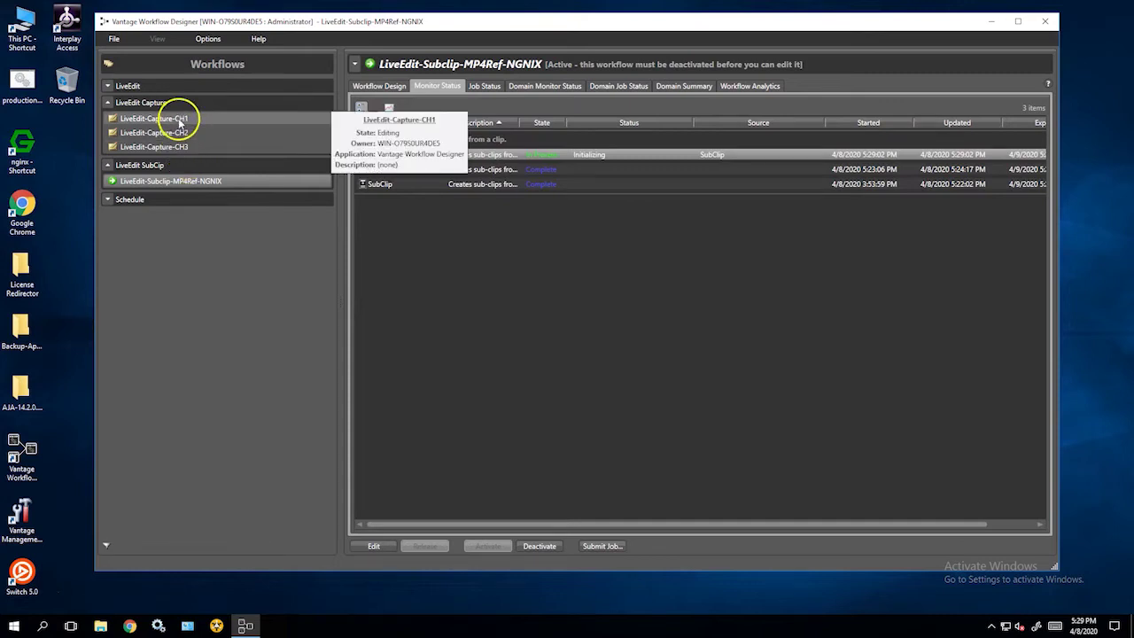
pyautogui.click(181, 123)
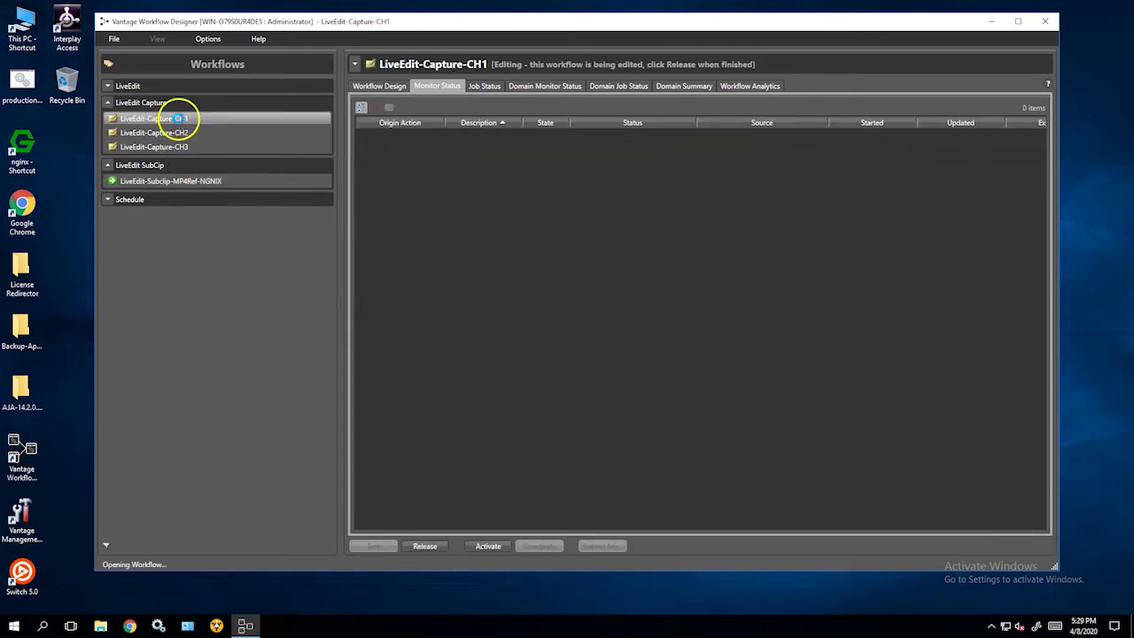
pyautogui.click(486, 545)
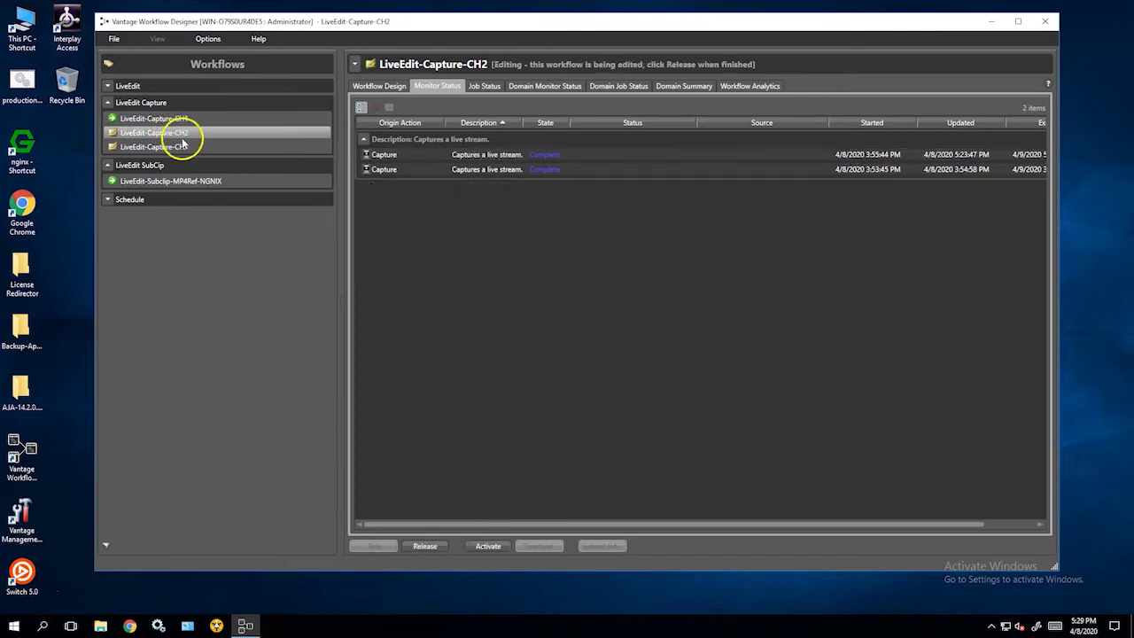
pyautogui.click(488, 544)
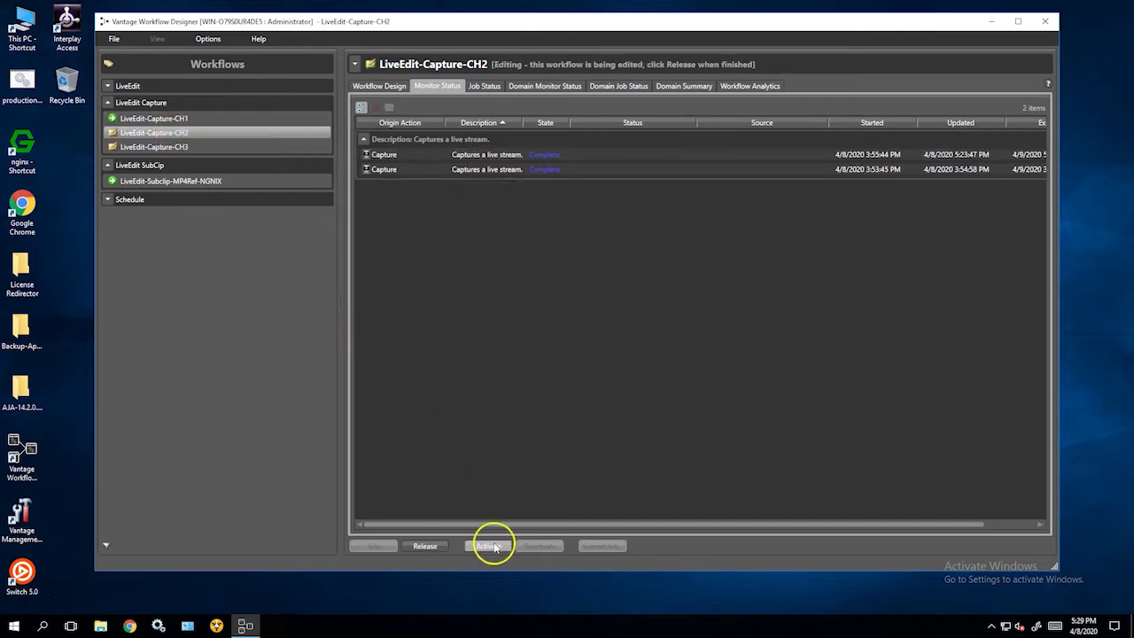
pyautogui.click(177, 147)
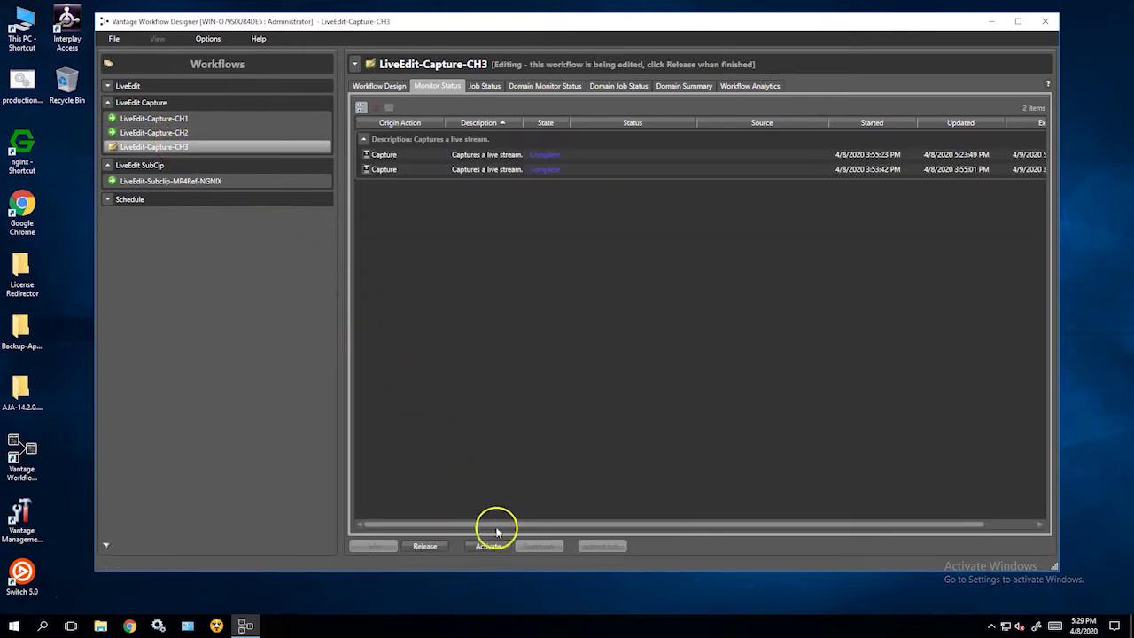
pyautogui.click(490, 545)
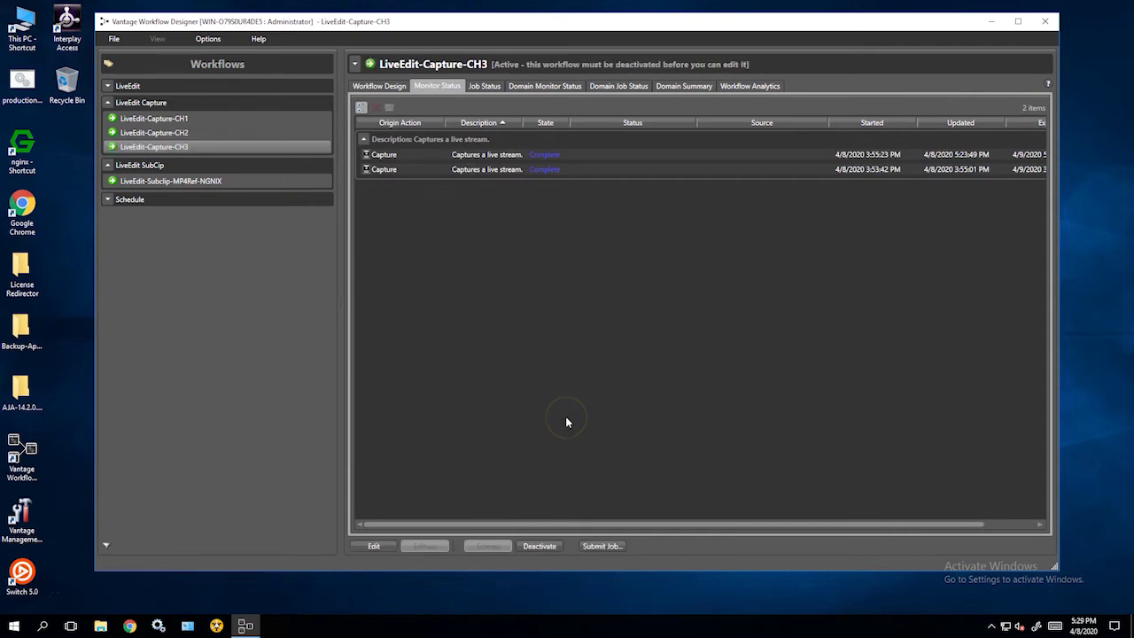
pyautogui.click(994, 21)
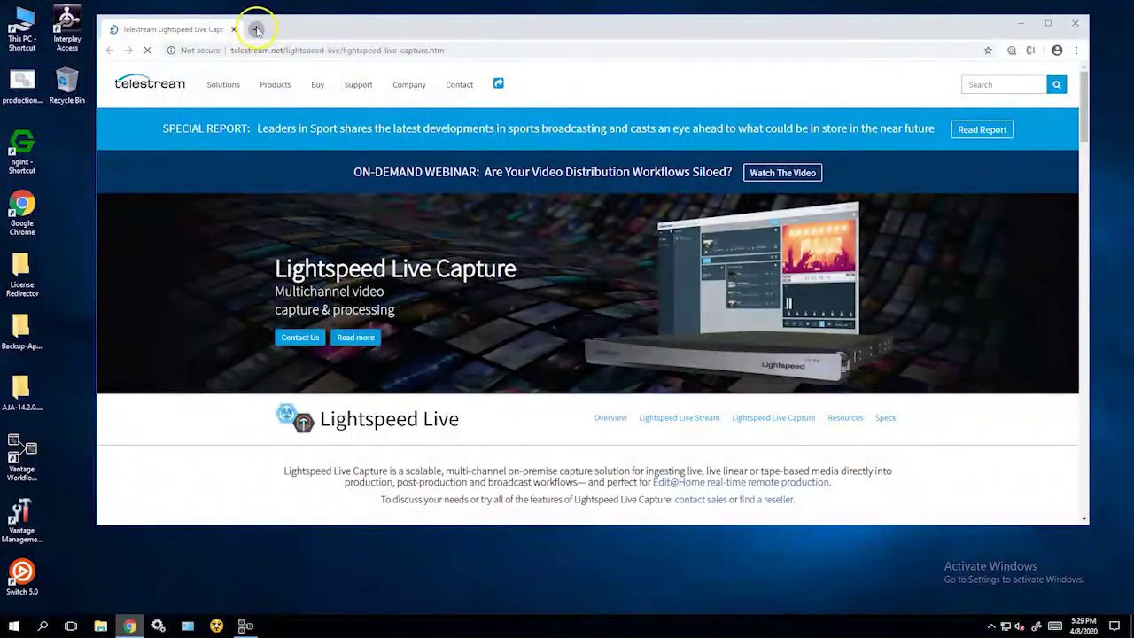
# Open Live Capture from the Vantage portal bookmark and start recording on all channels from the Channels page
pyautogui.click(256, 30)
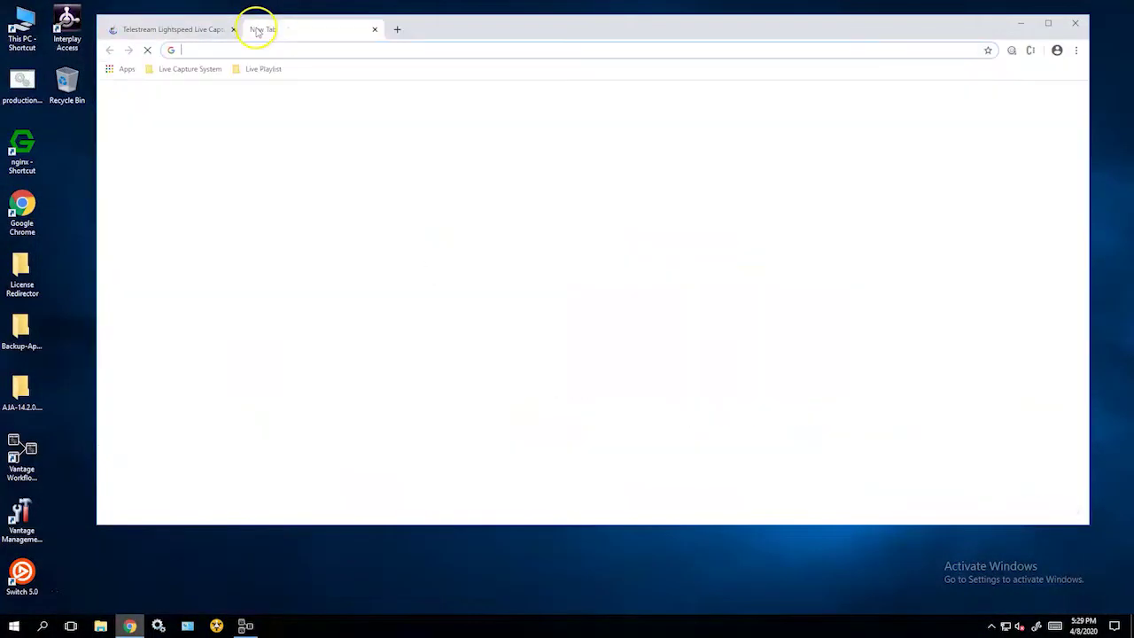
pyautogui.click(206, 70)
pyautogui.click(191, 101)
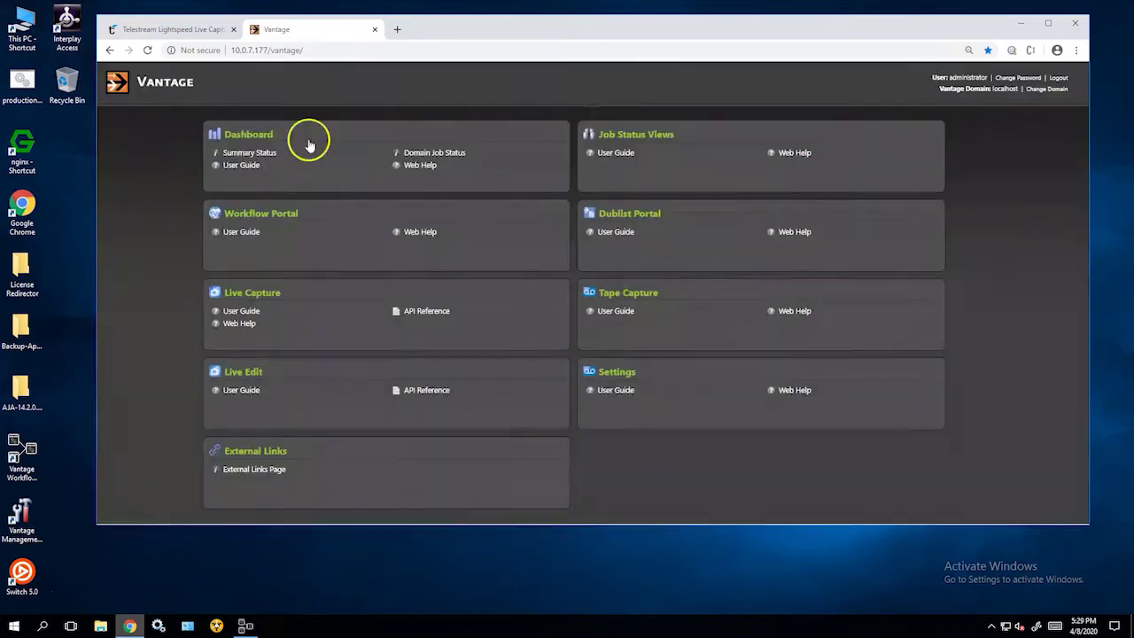
pyautogui.click(255, 295)
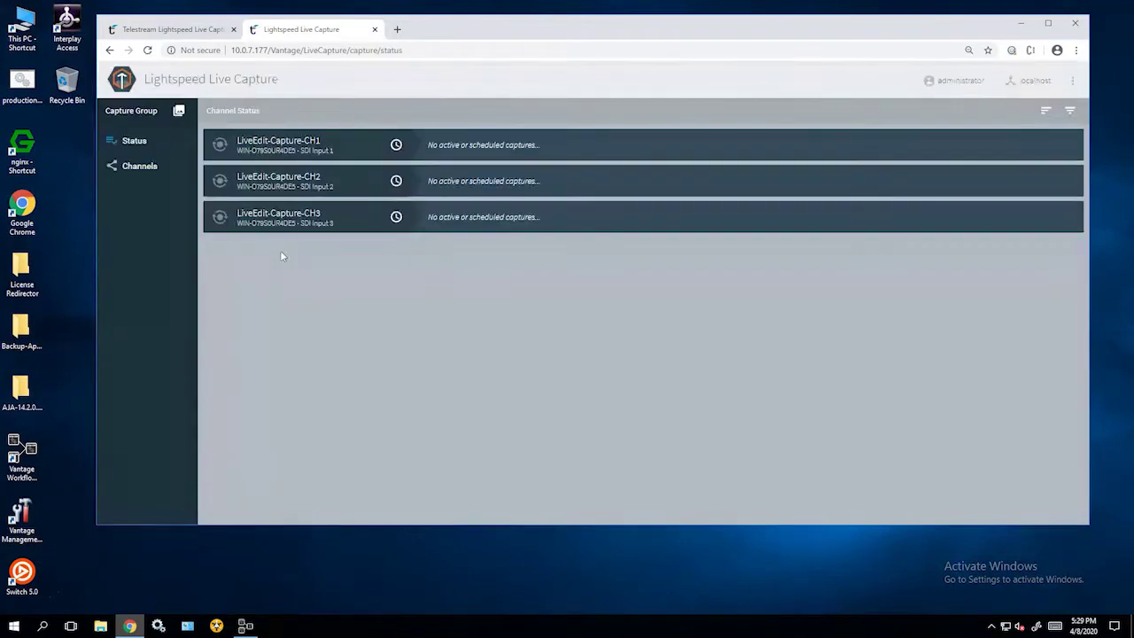
pyautogui.click(132, 166)
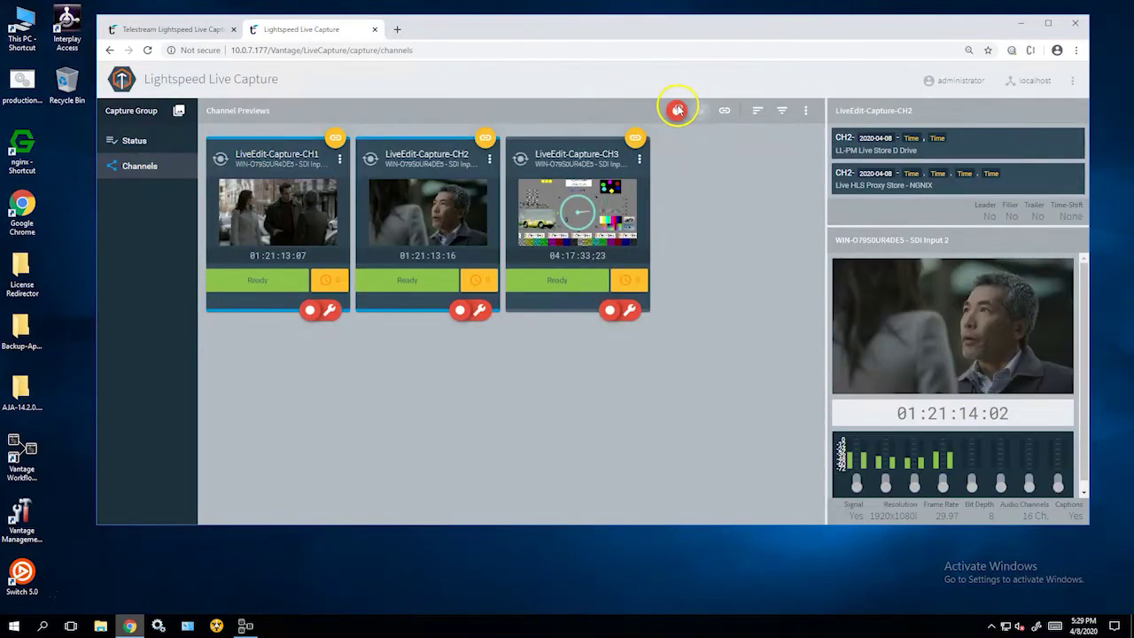
pyautogui.click(677, 109)
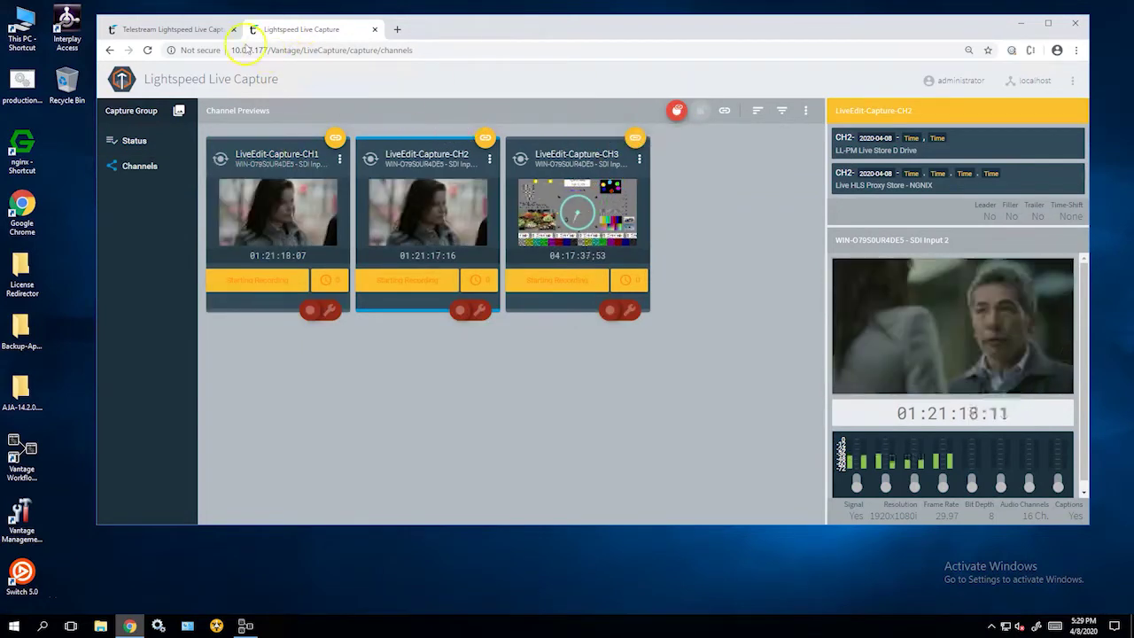
# Open the Live Edit web app from the Vantage portal in a maximized tab and select the CH1 recording
pyautogui.click(397, 31)
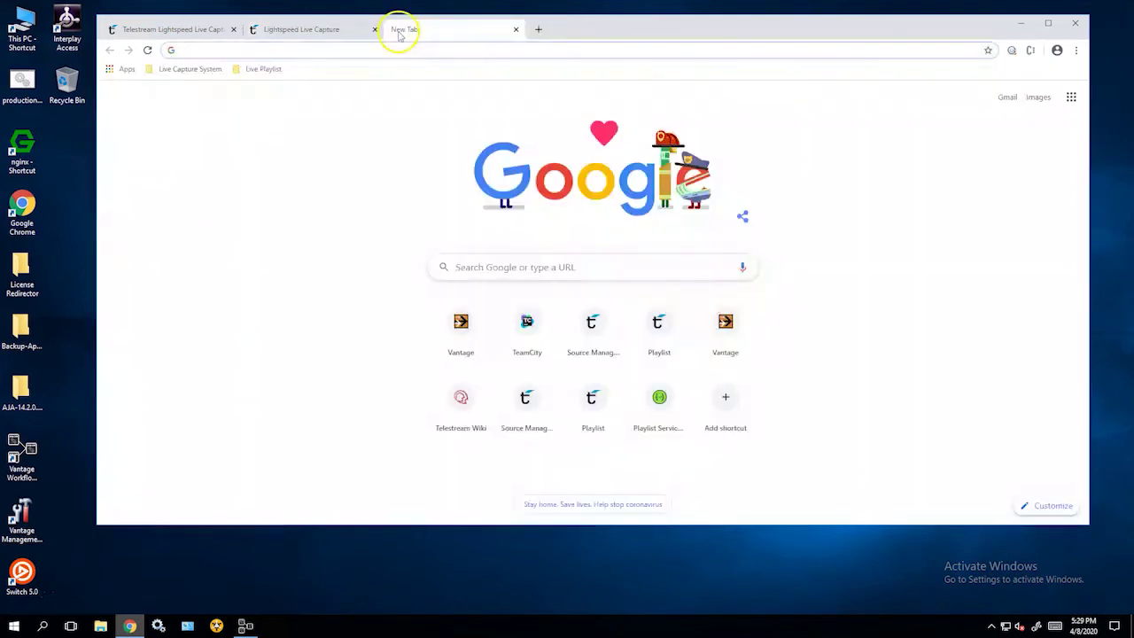
pyautogui.click(210, 69)
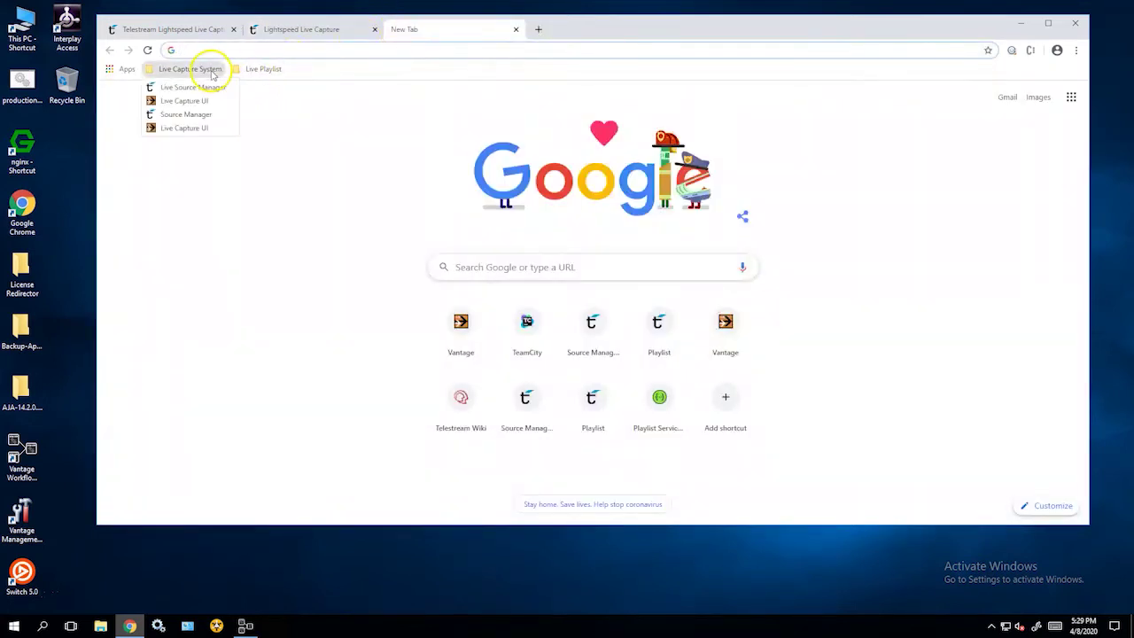
pyautogui.click(191, 104)
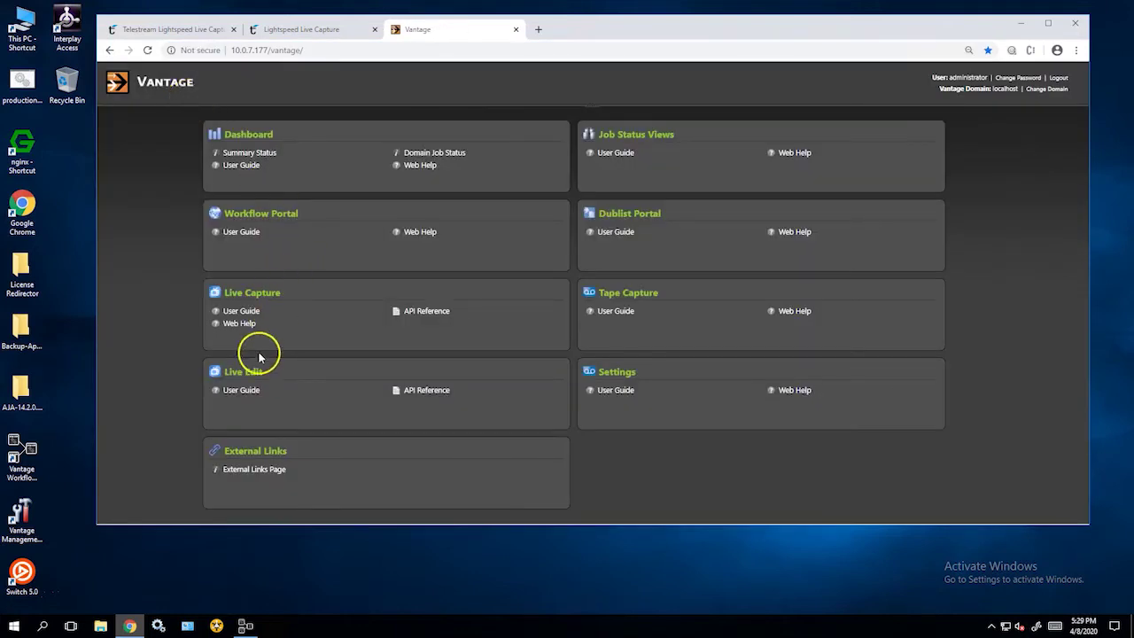
pyautogui.click(266, 354)
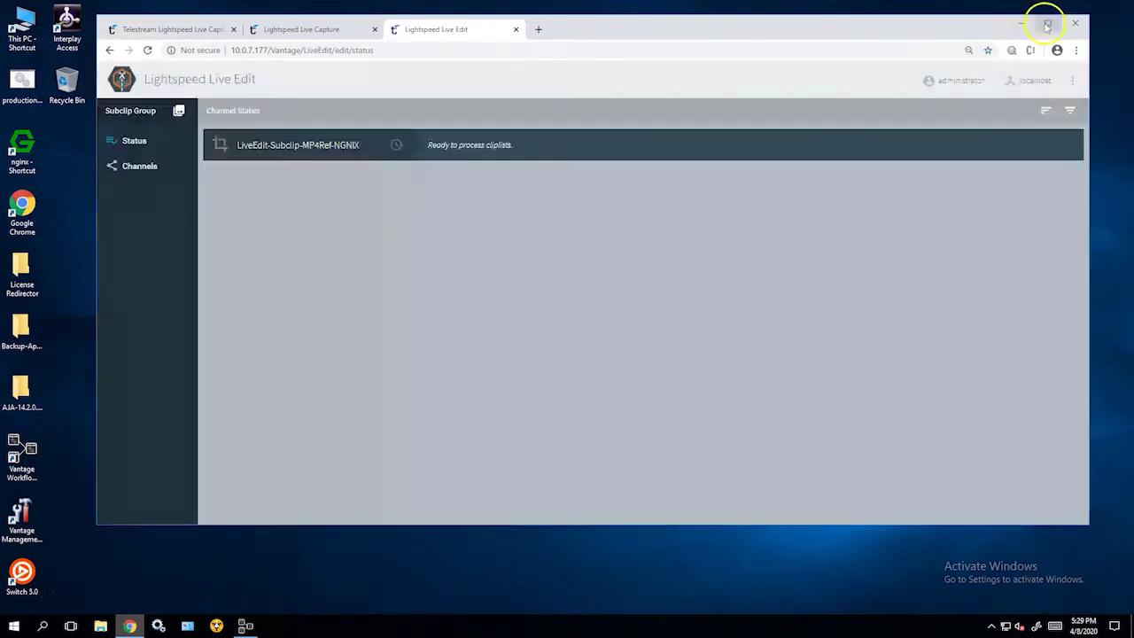
pyautogui.click(1047, 24)
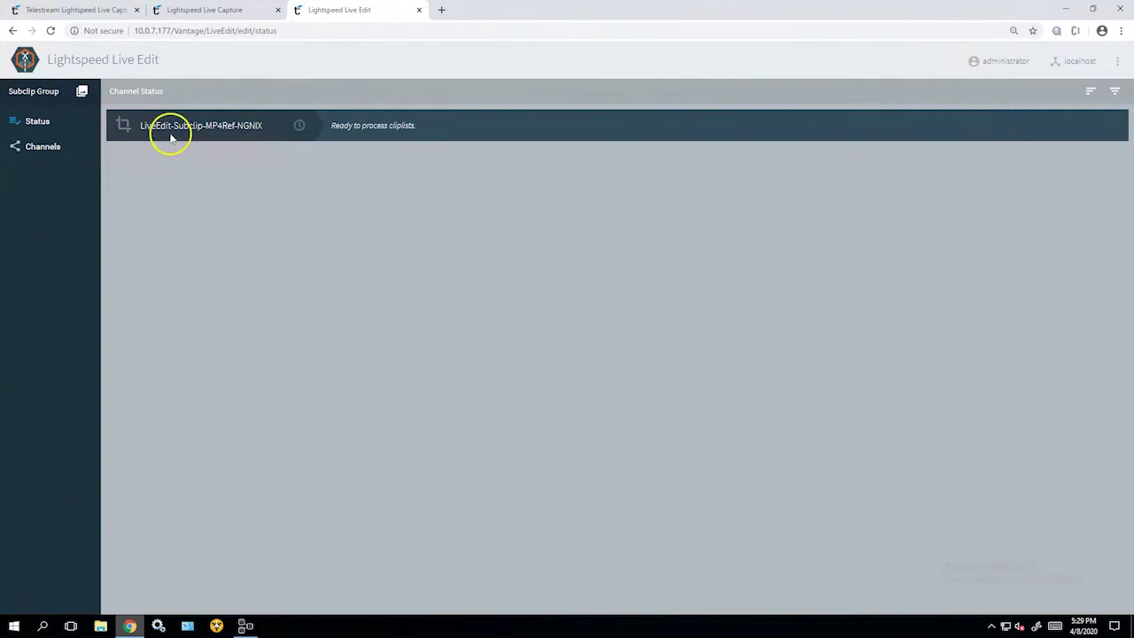
pyautogui.click(45, 147)
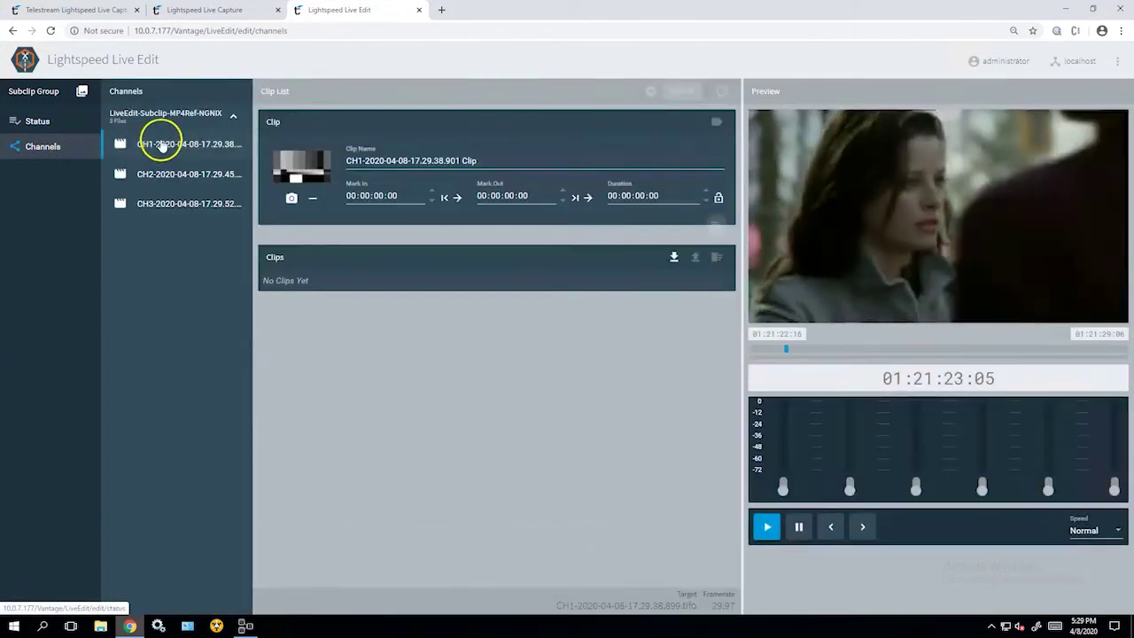
pyautogui.doubleClick(160, 145)
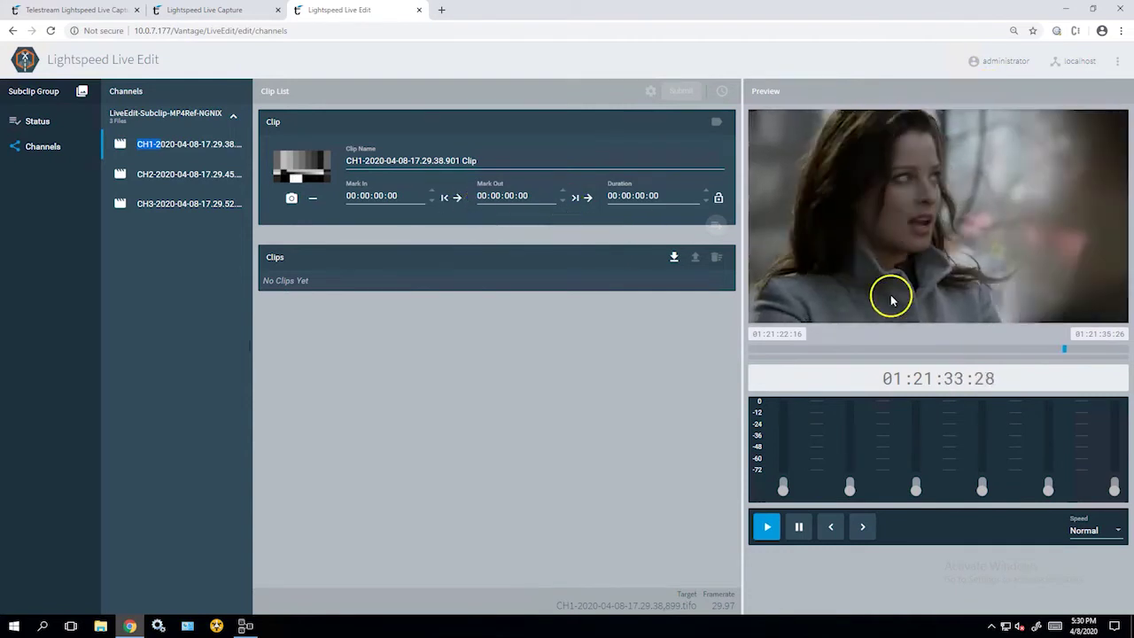
# Preview CH2, then scrub, pause and replay CH3 before returning it to live
pyautogui.click(899, 350)
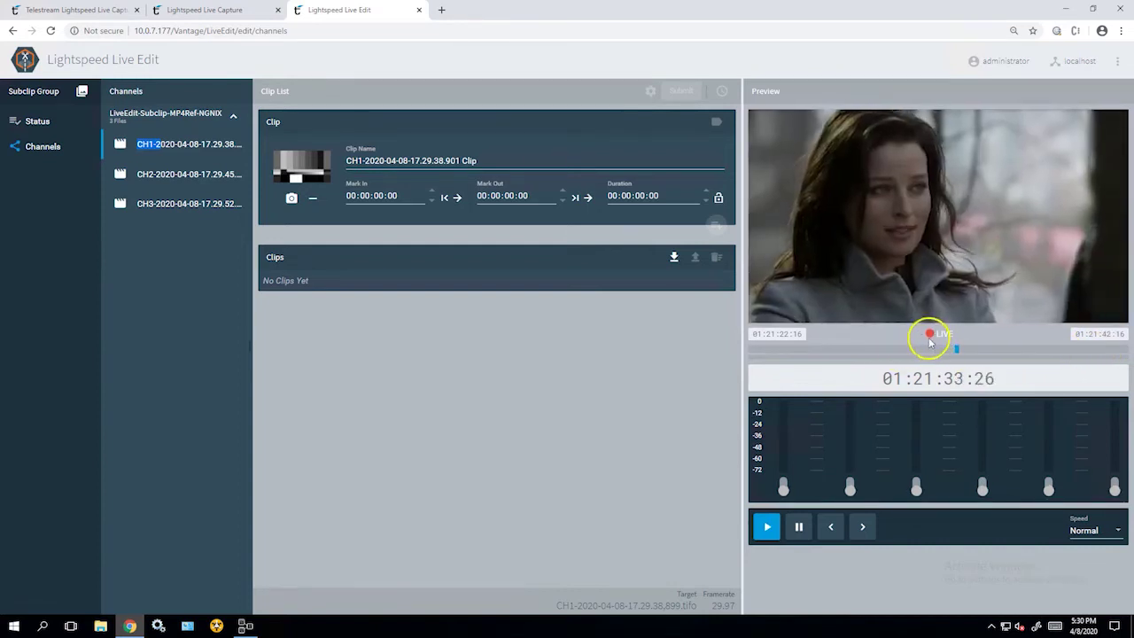
pyautogui.click(175, 174)
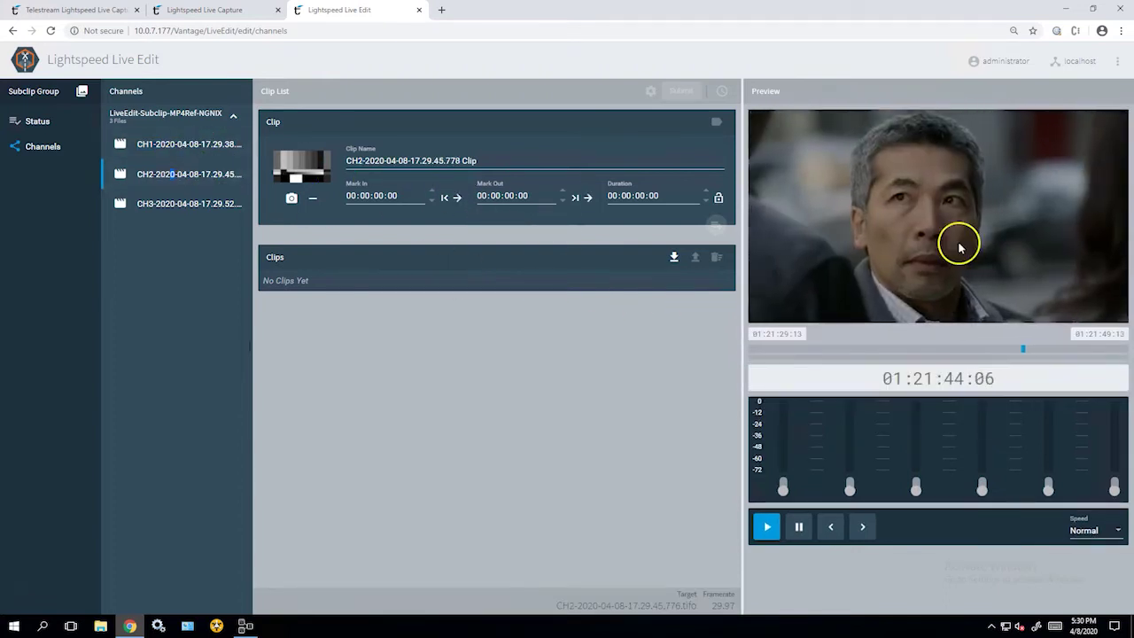
pyautogui.click(212, 203)
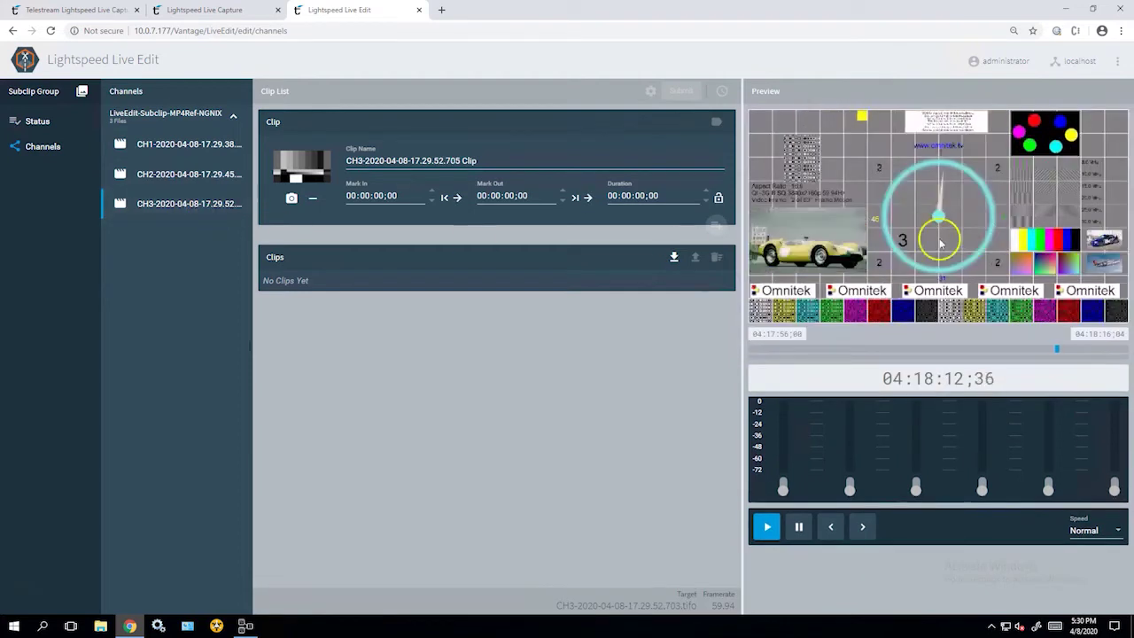
pyautogui.click(863, 349)
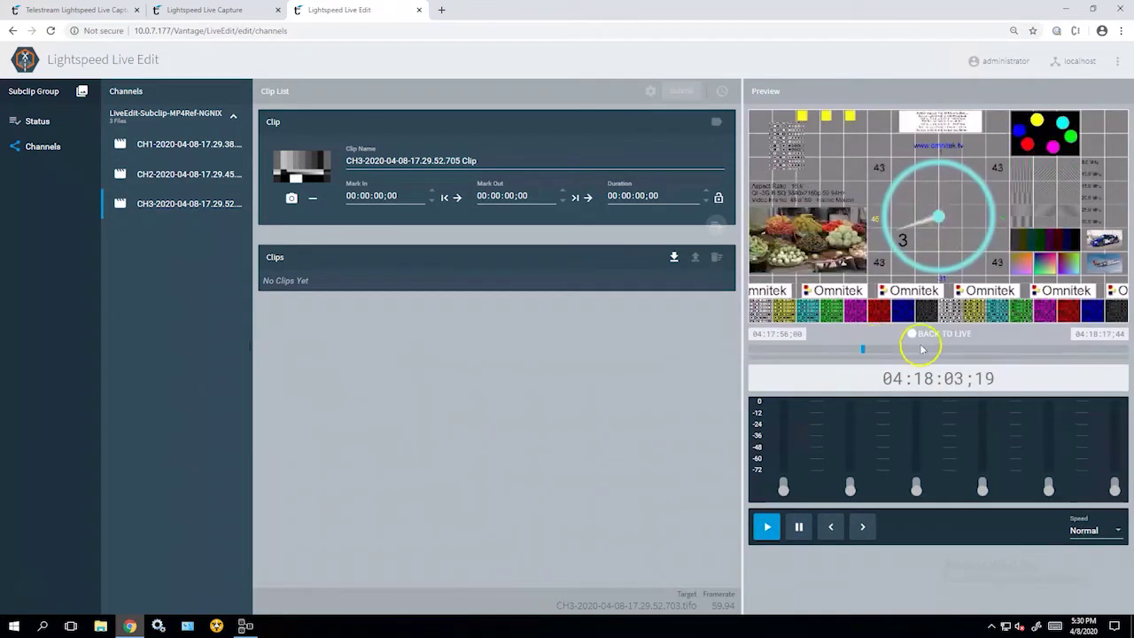
pyautogui.click(897, 348)
pyautogui.press('space')
pyautogui.click(838, 346)
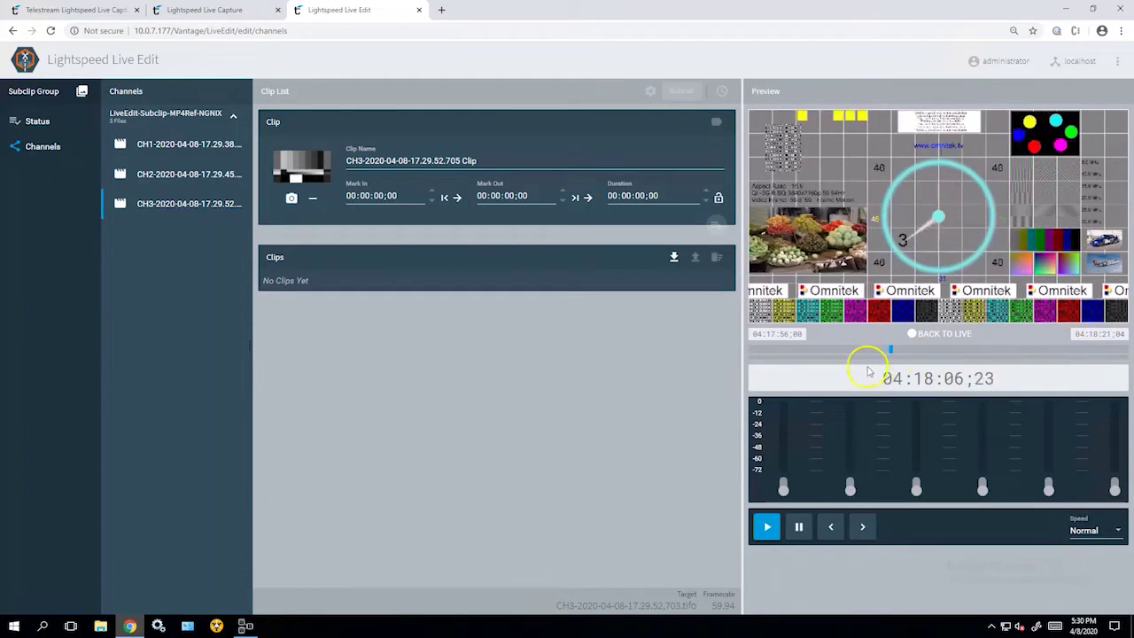
pyautogui.click(813, 349)
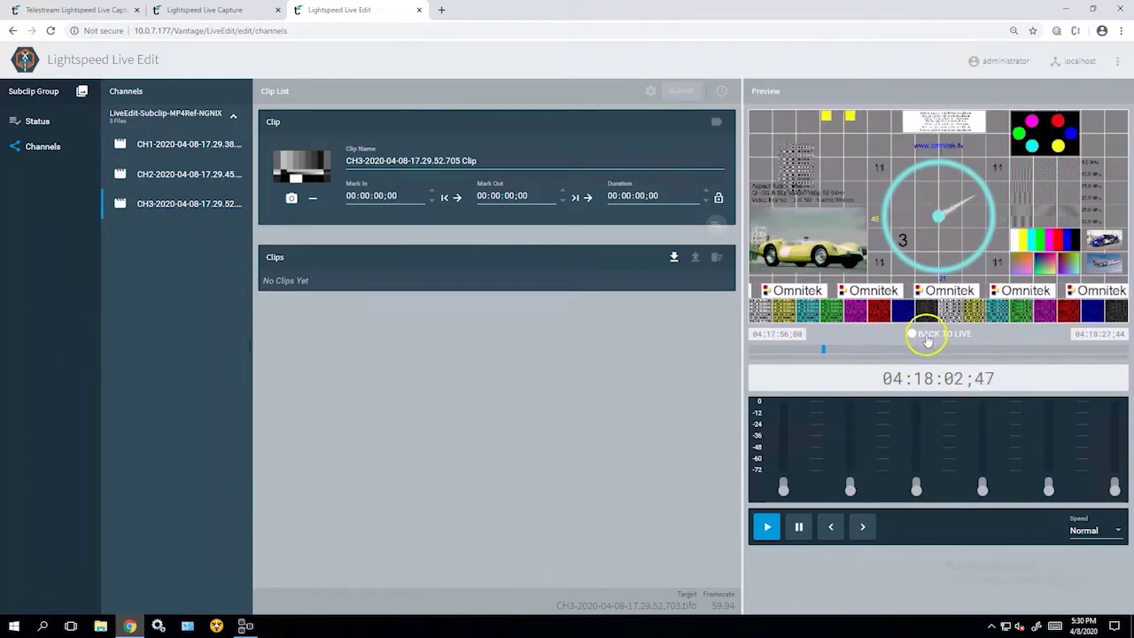
pyautogui.click(925, 334)
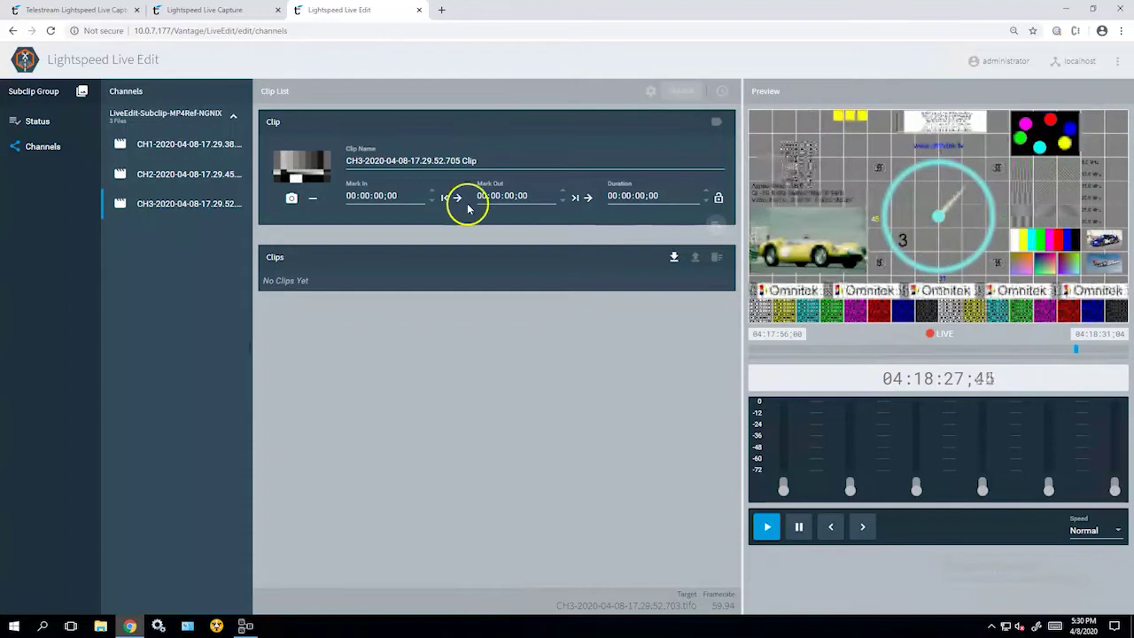
# Add a CH1 clip from 01:21:26:16 to 01:21:42:07
pyautogui.click(155, 145)
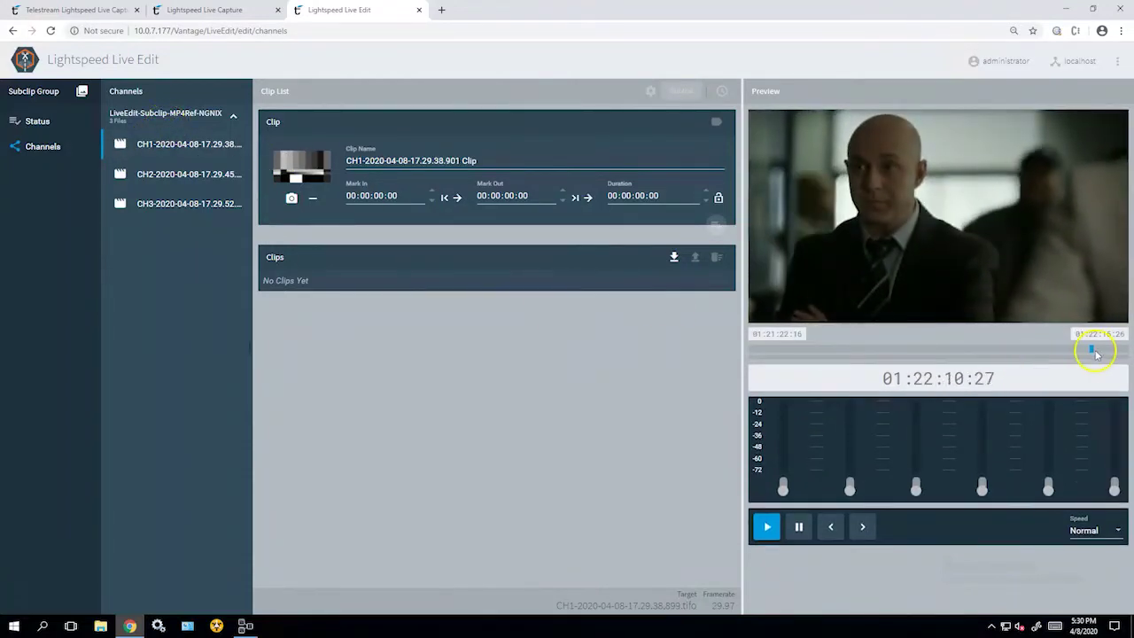
pyautogui.moveTo(1093, 350); pyautogui.dragTo(775, 349)
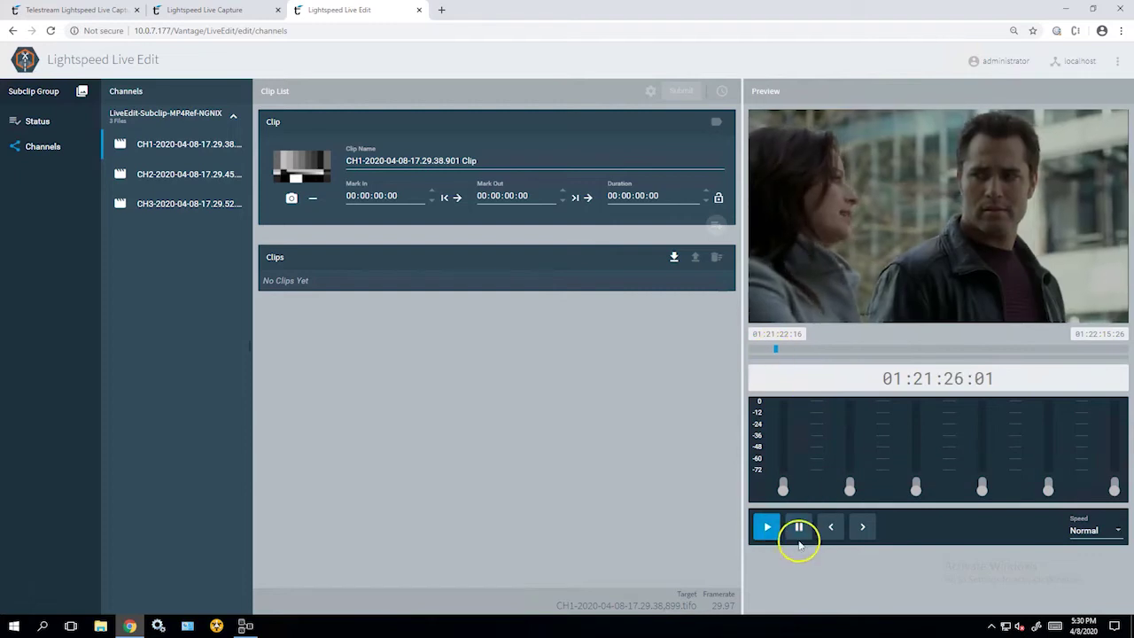
pyautogui.click(798, 537)
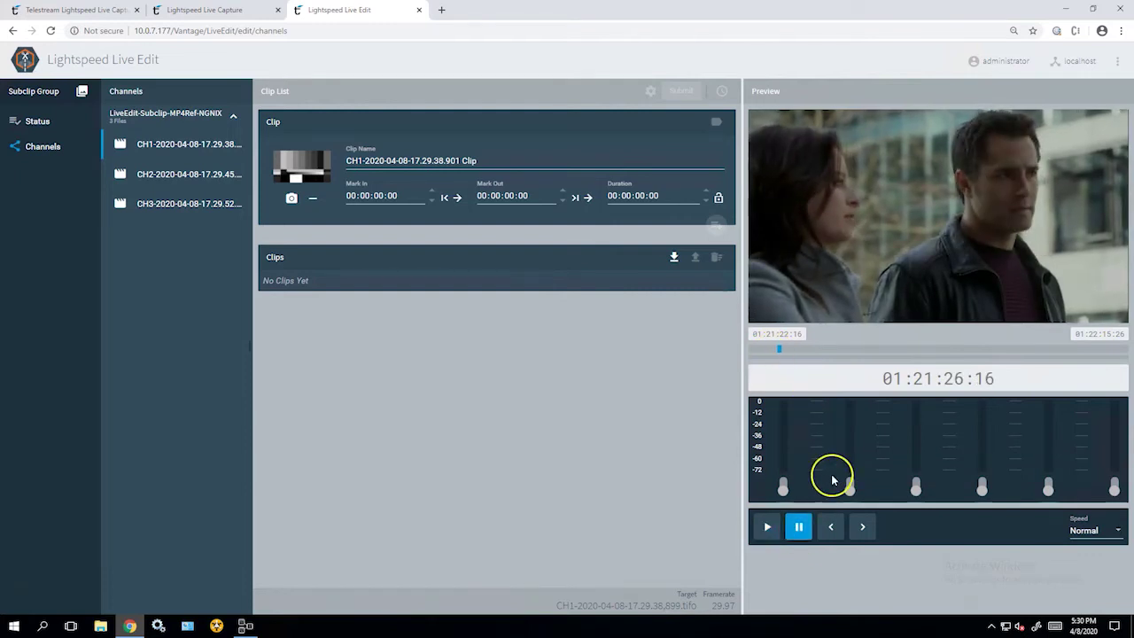
pyautogui.press('i')
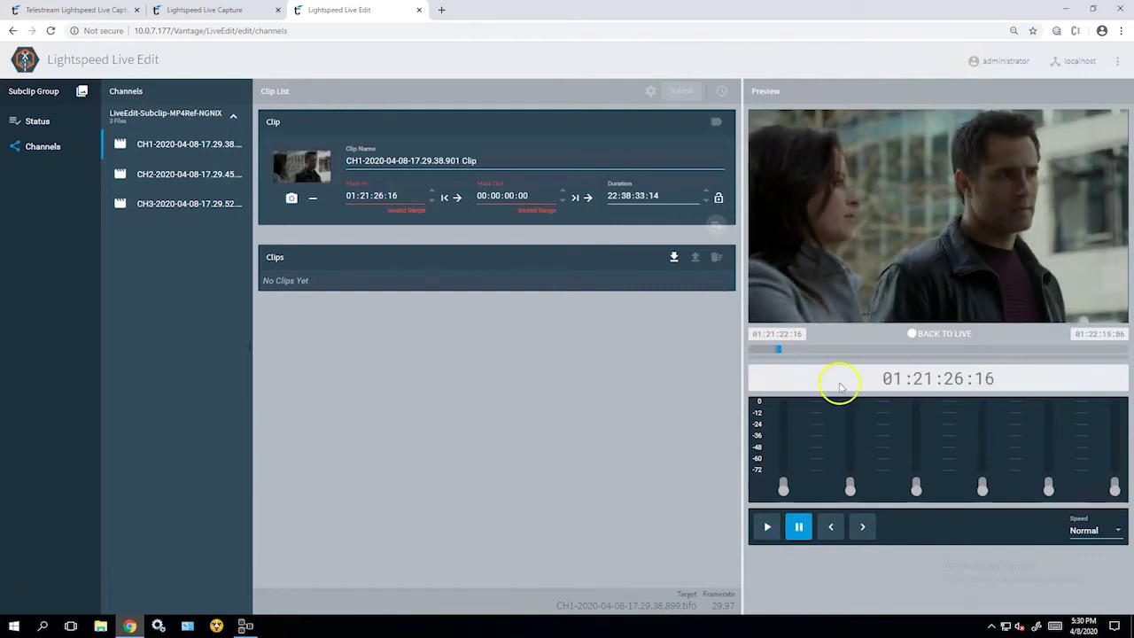
pyautogui.click(873, 350)
pyautogui.press('o')
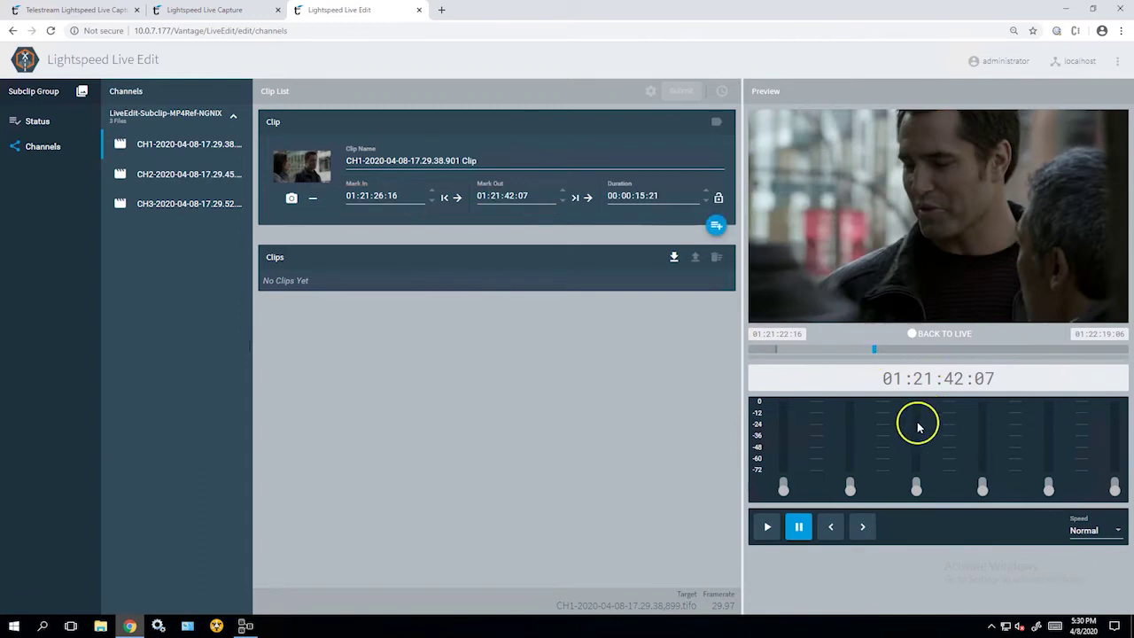
pyautogui.press('Return')
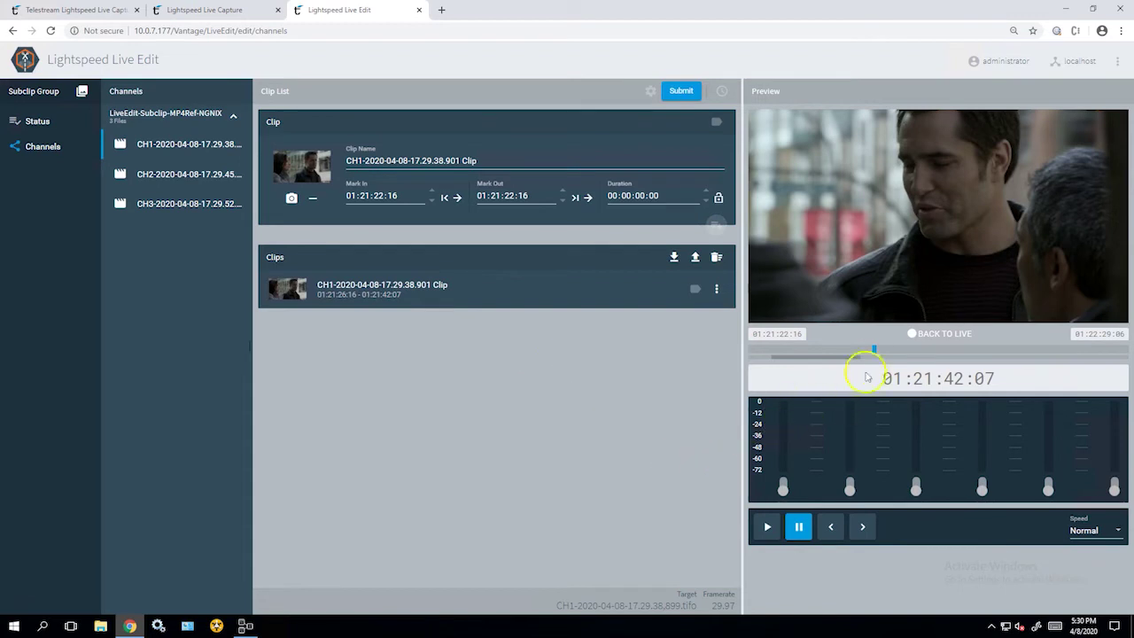
# Add CH1 clips 01:21:50:12–01:22:14:19 and 01:22:14:19–01:22:29:14
pyautogui.moveTo(900, 346); pyautogui.dragTo(1016, 350)
pyautogui.press('i')
pyautogui.press('o')
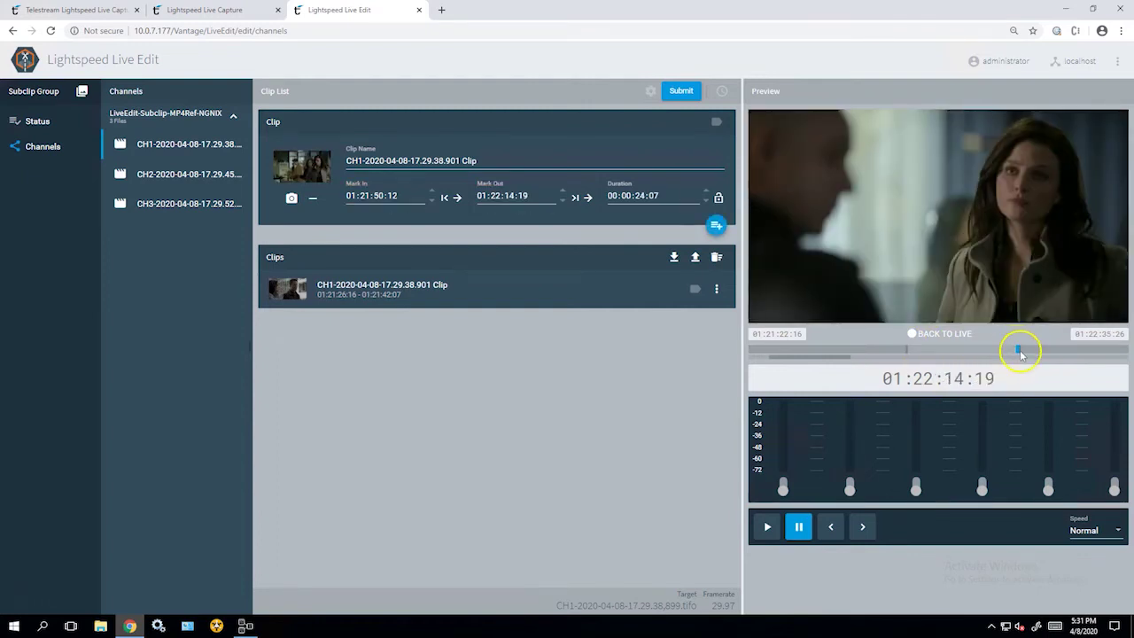
pyautogui.press('Return')
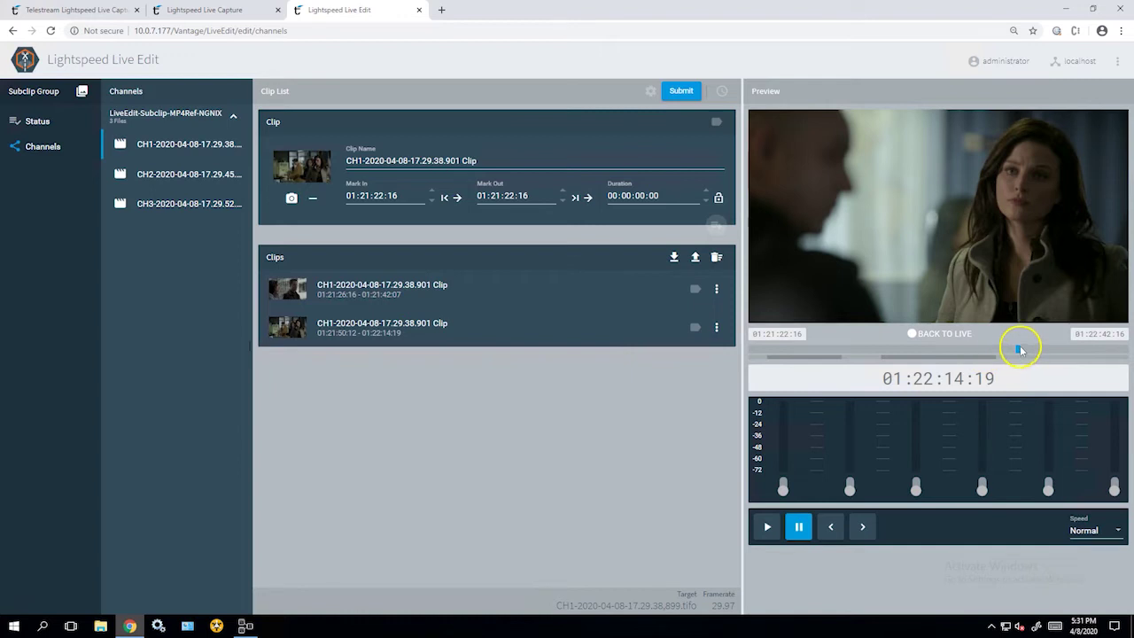
pyautogui.press('i')
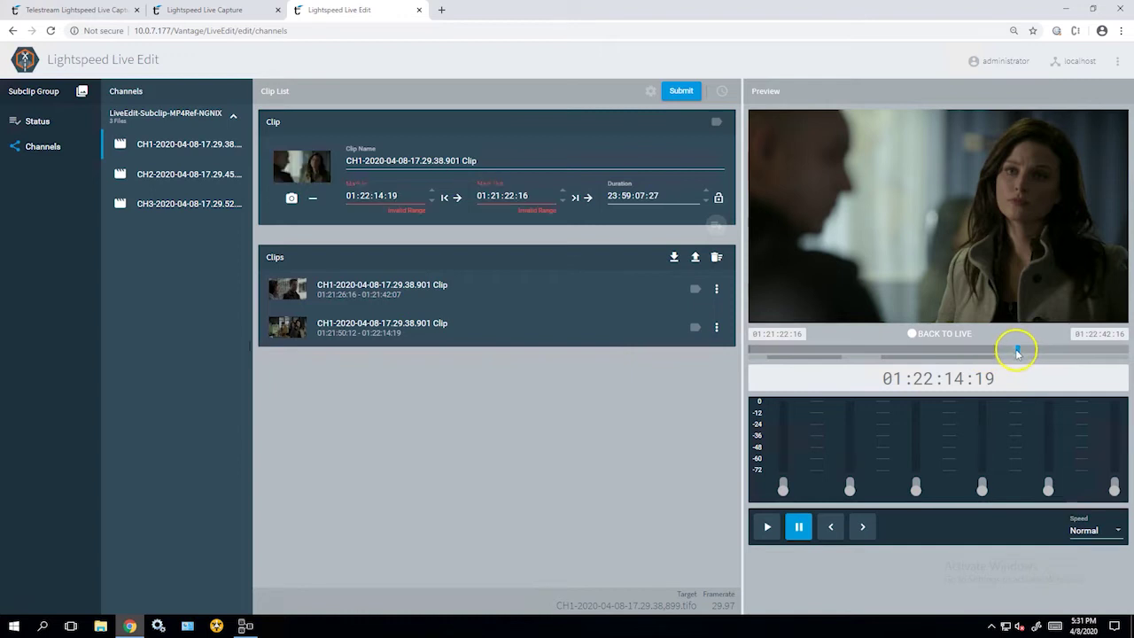
pyautogui.click(1065, 352)
pyautogui.press('o')
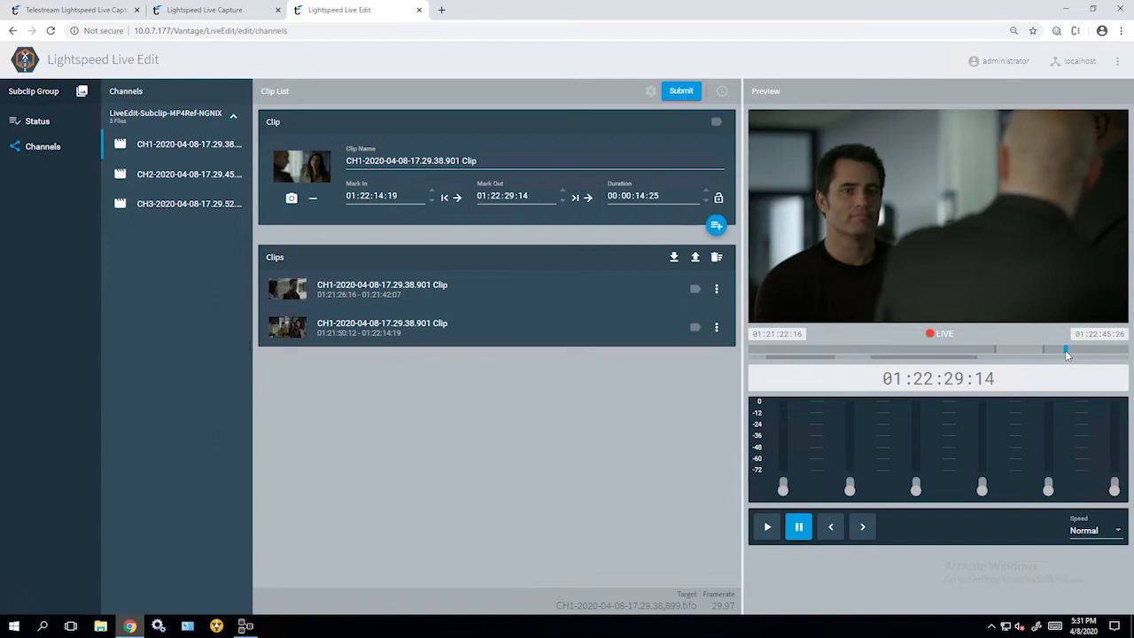
pyautogui.press('Return')
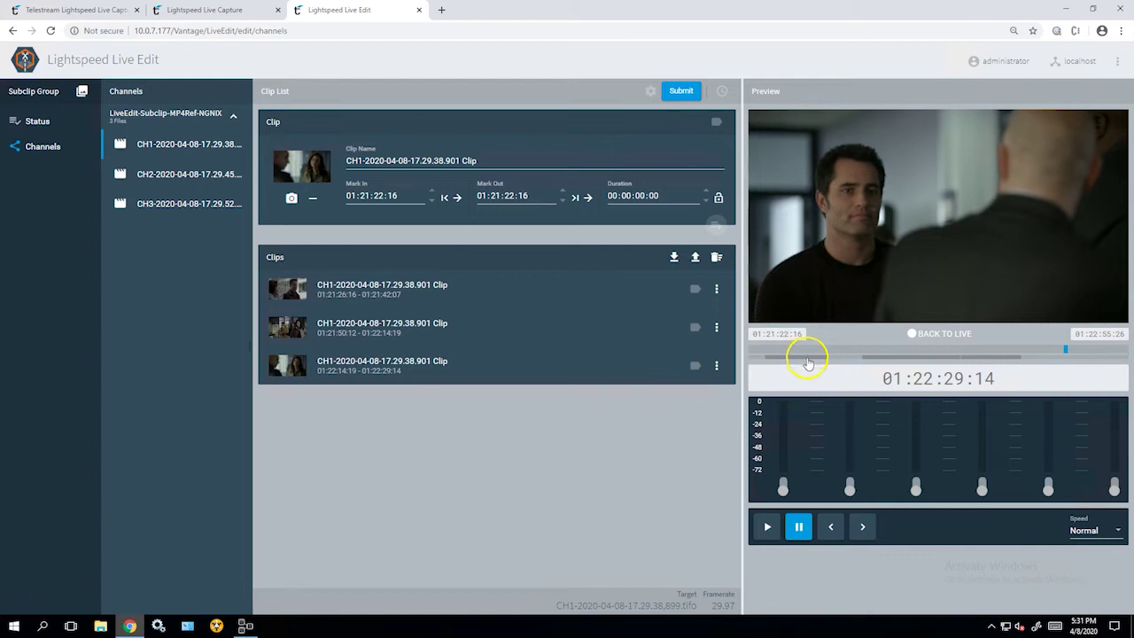
pyautogui.click(808, 360)
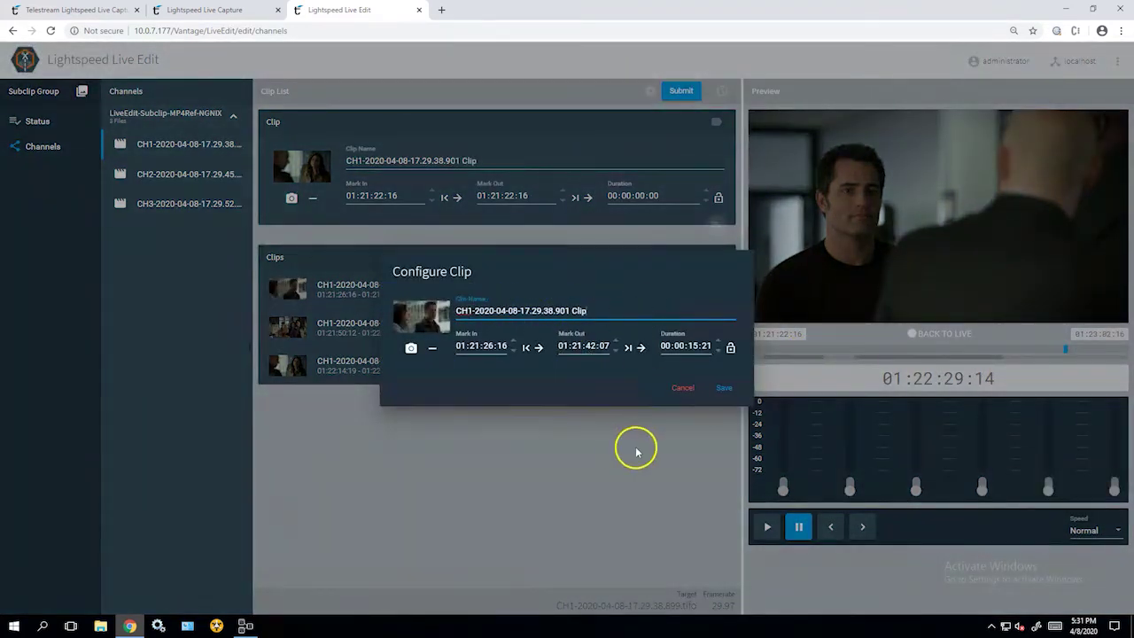
pyautogui.click(681, 390)
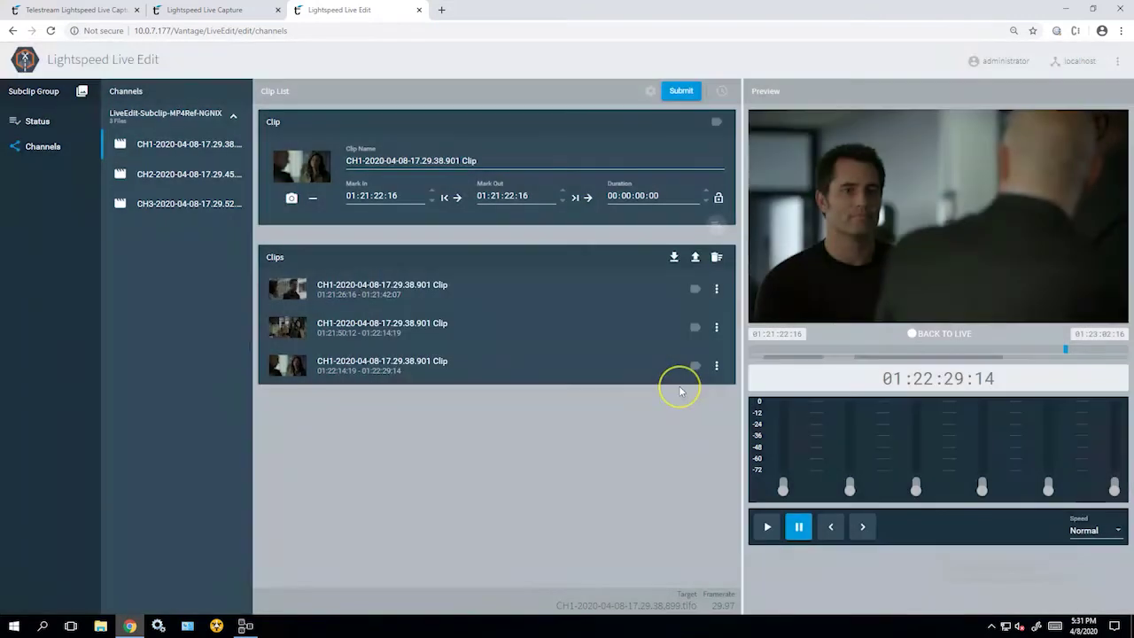
pyautogui.click(203, 216)
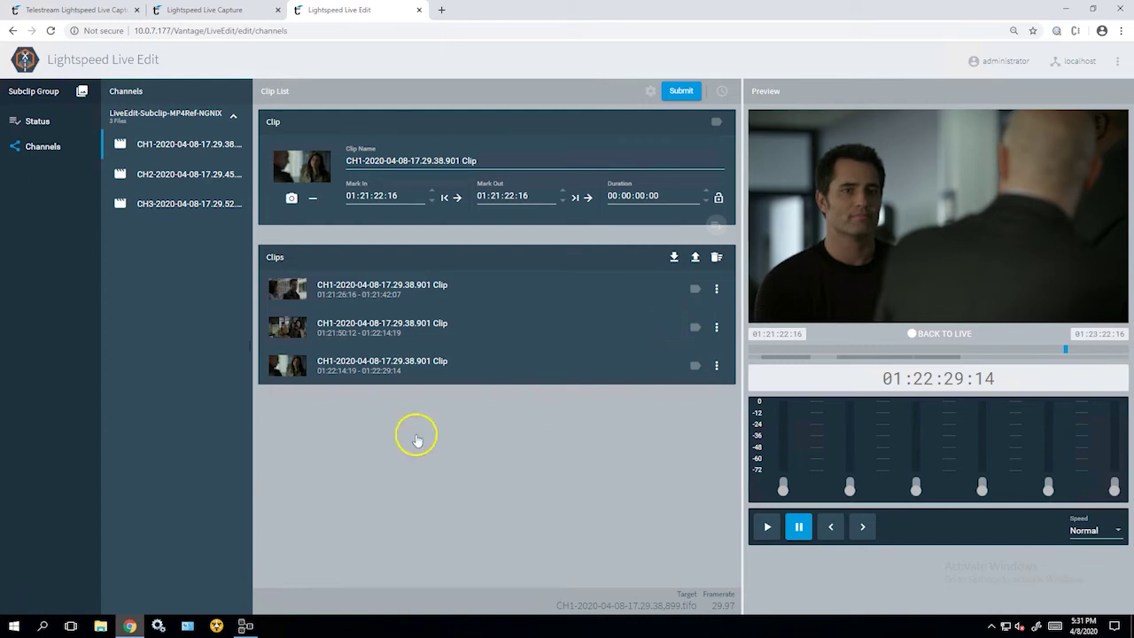
# Scrub the CH1 preview and add a fourth clip from 01:22:38:08 to 01:23:28:26
pyautogui.click(768, 528)
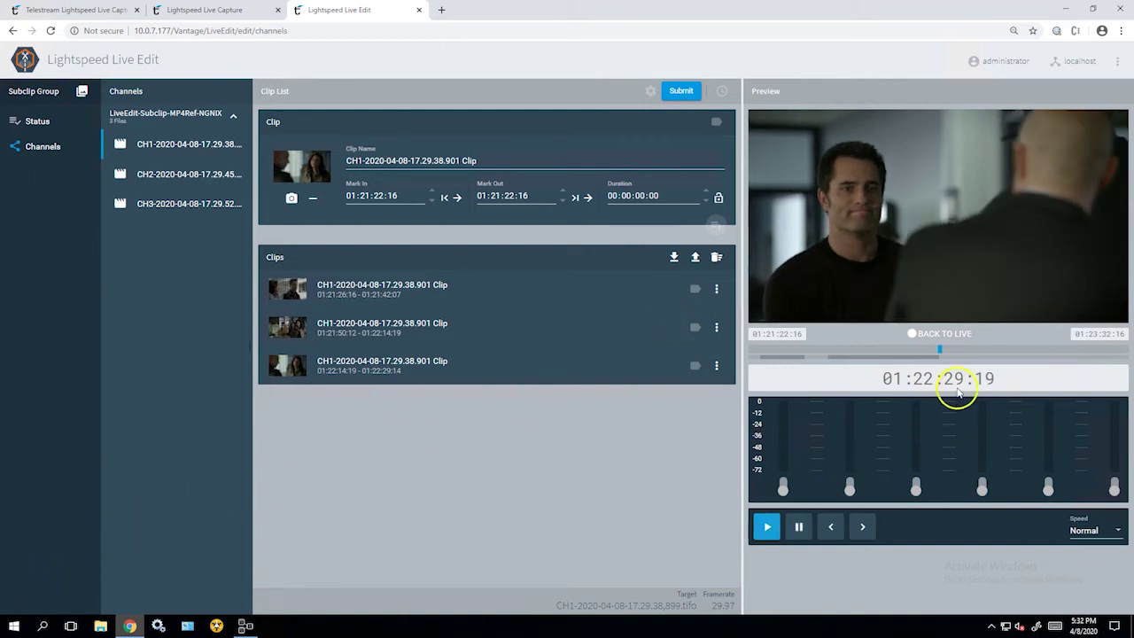
pyautogui.click(932, 336)
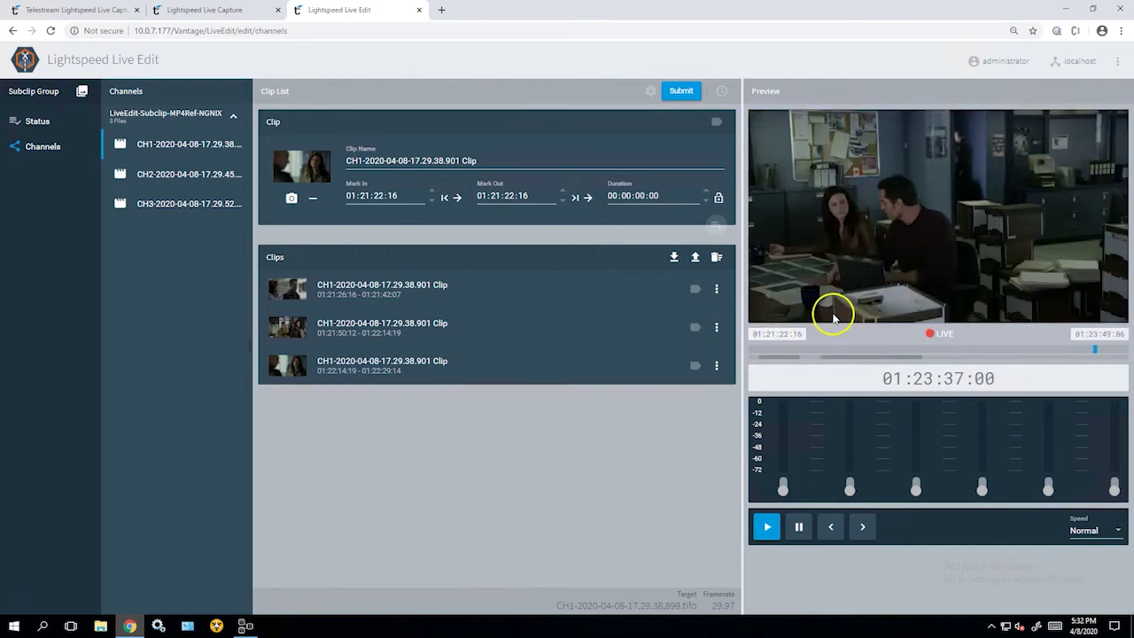
pyautogui.click(774, 335)
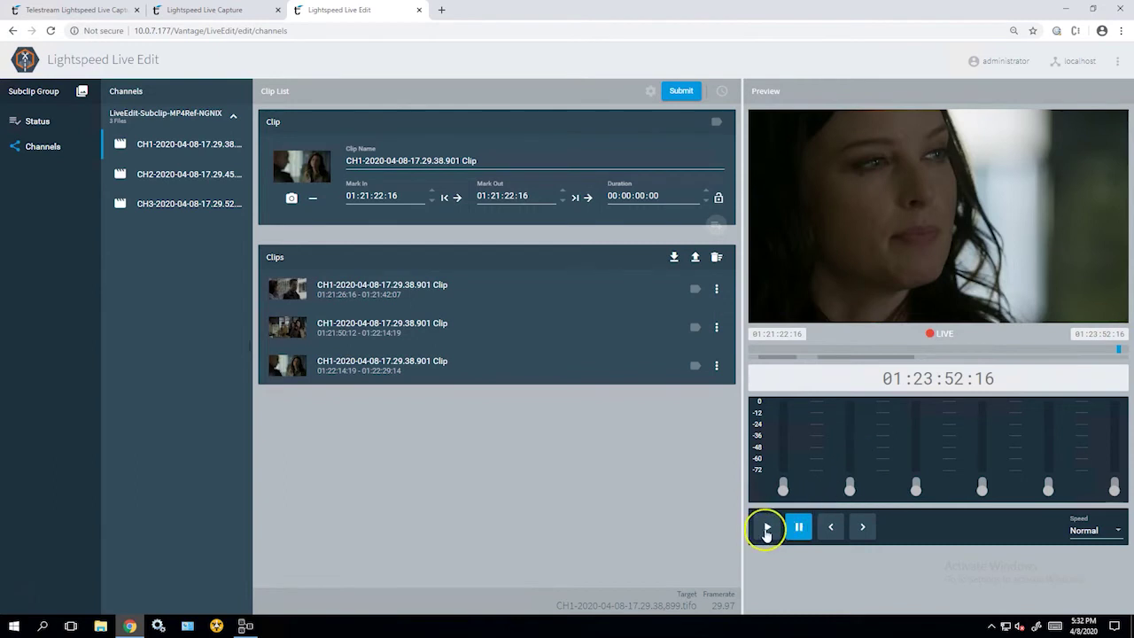
pyautogui.click(767, 528)
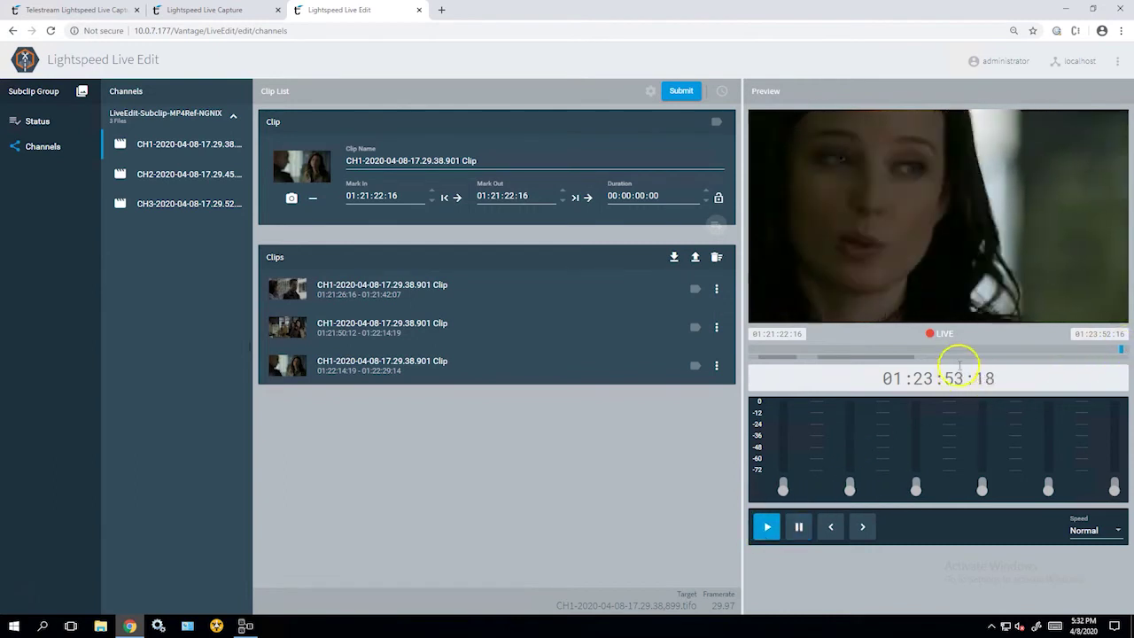
pyautogui.click(938, 349)
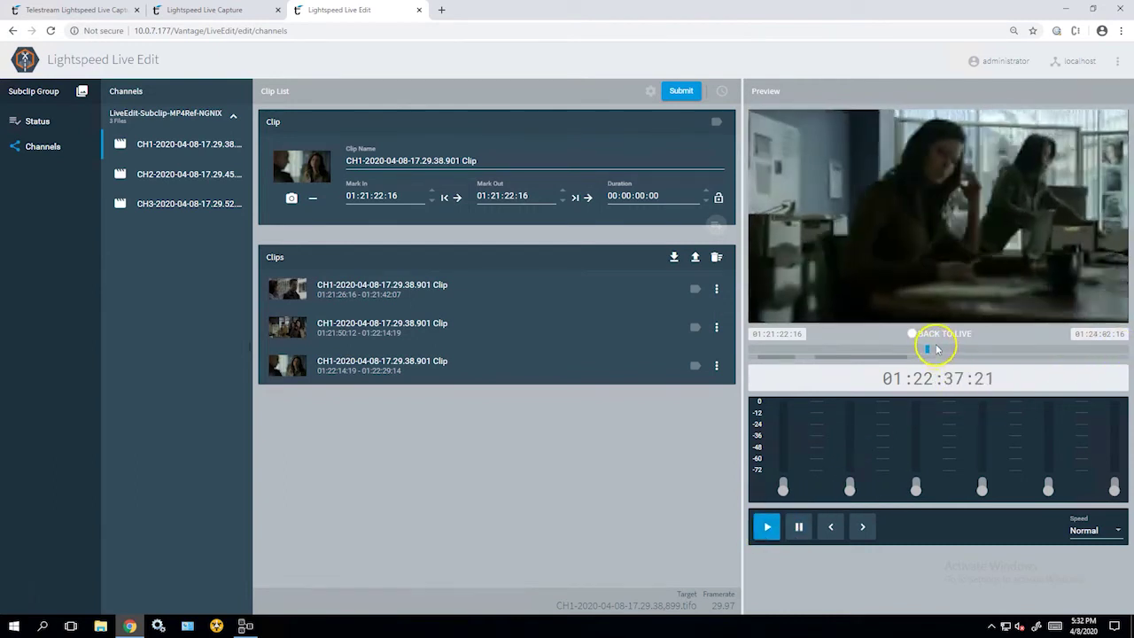
pyautogui.press('i')
pyautogui.click(1046, 351)
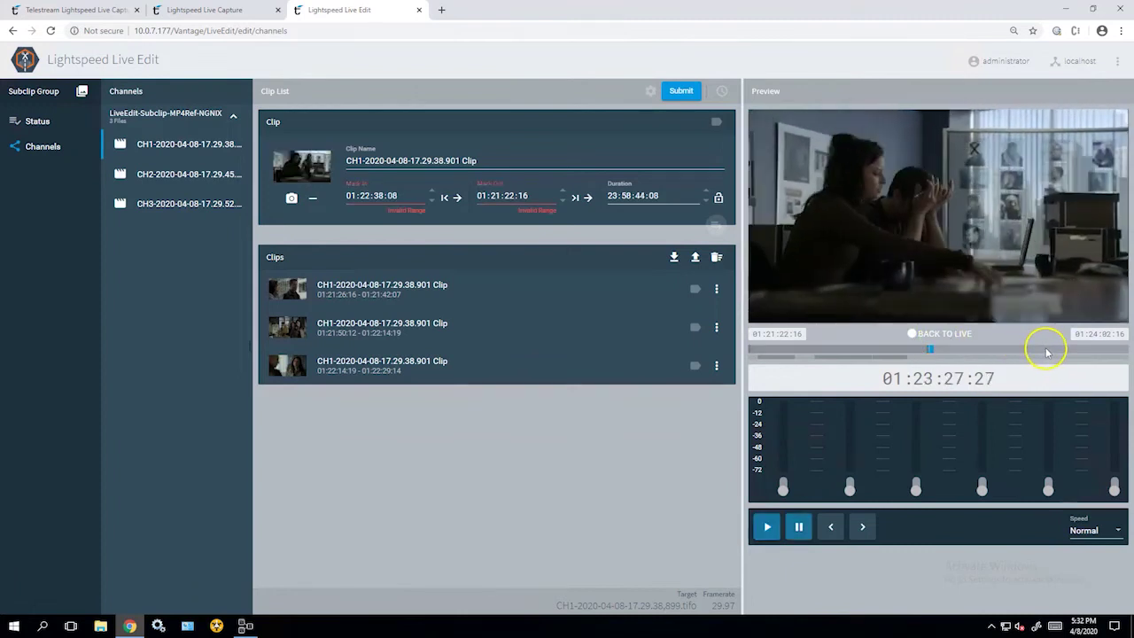
pyautogui.press('o')
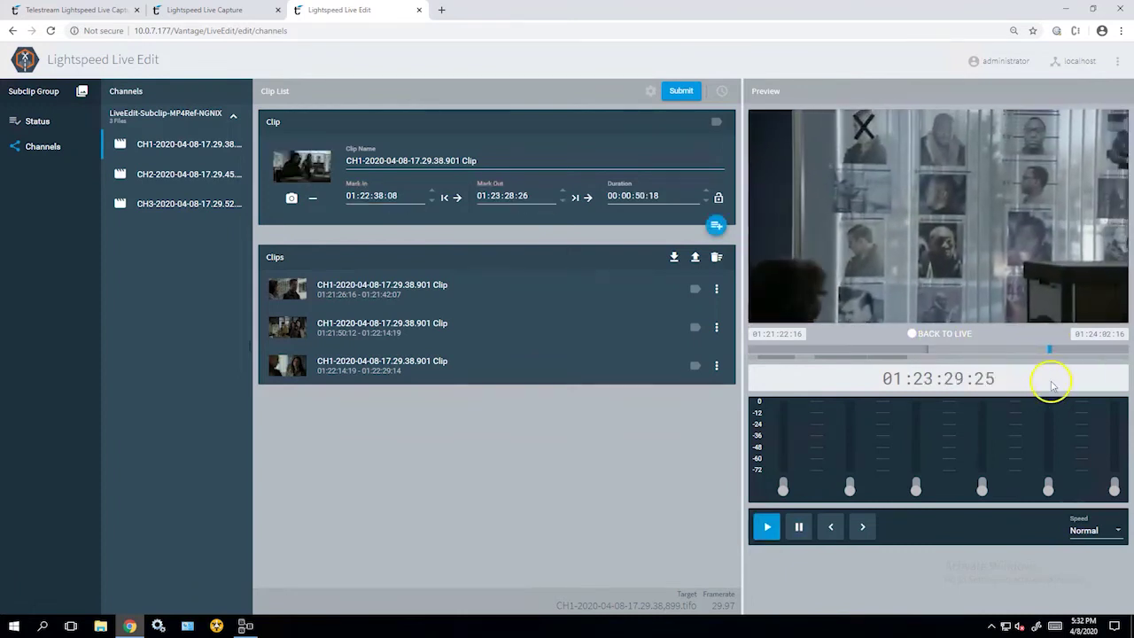
pyautogui.press('Return')
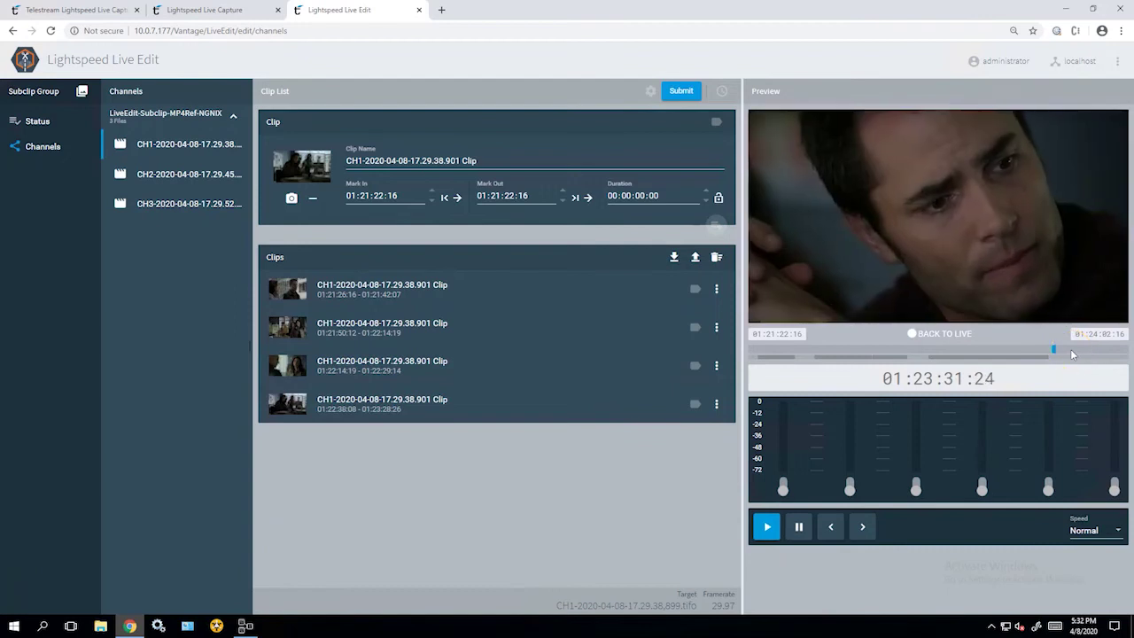
# Add a fifth clip starting at 01:23:32:02 and ending around 01:23:56
pyautogui.press('i')
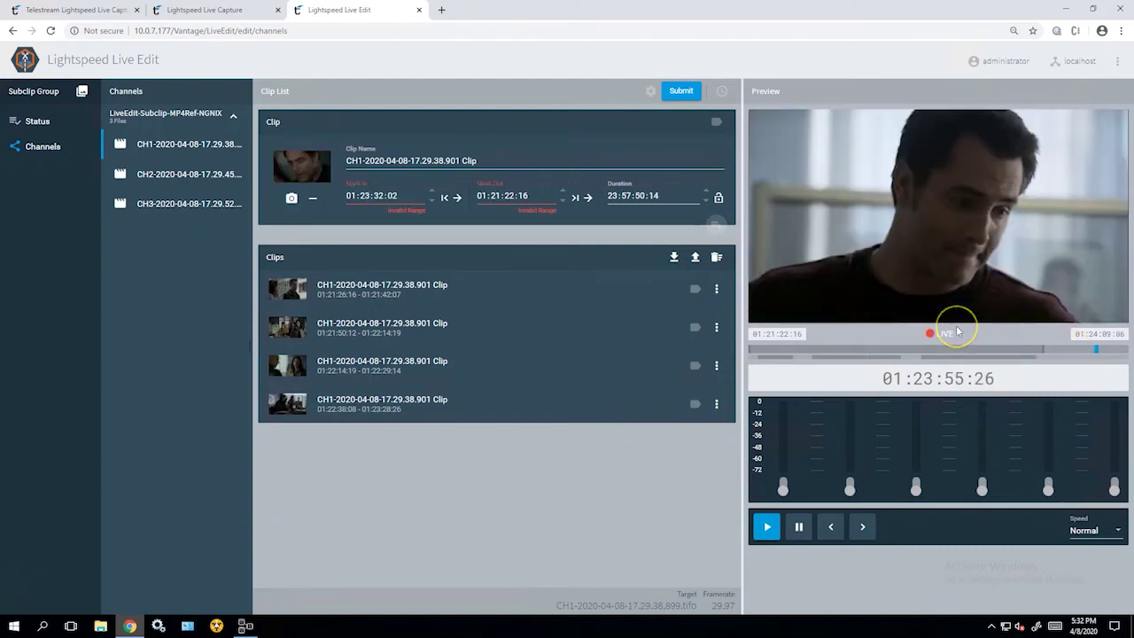
pyautogui.press('o')
pyautogui.press('Return')
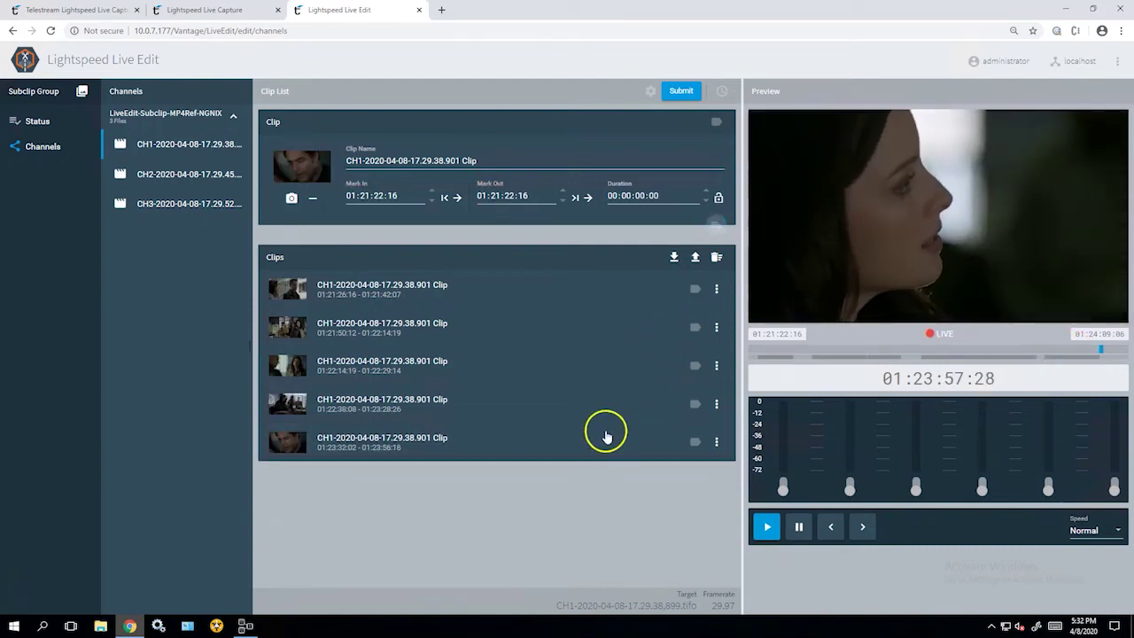
# Drag the 01:22:38:08 clip to the top and the 01:23:32:02 clip into third place
pyautogui.moveTo(401, 366); pyautogui.dragTo(308, 320)
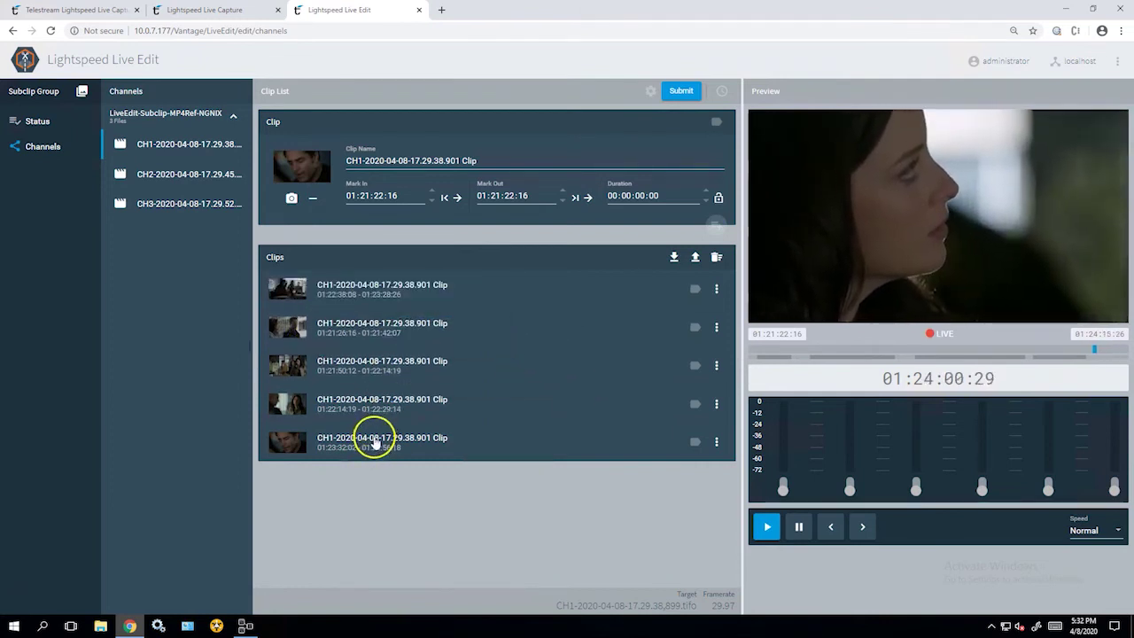
pyautogui.moveTo(367, 443); pyautogui.dragTo(323, 371)
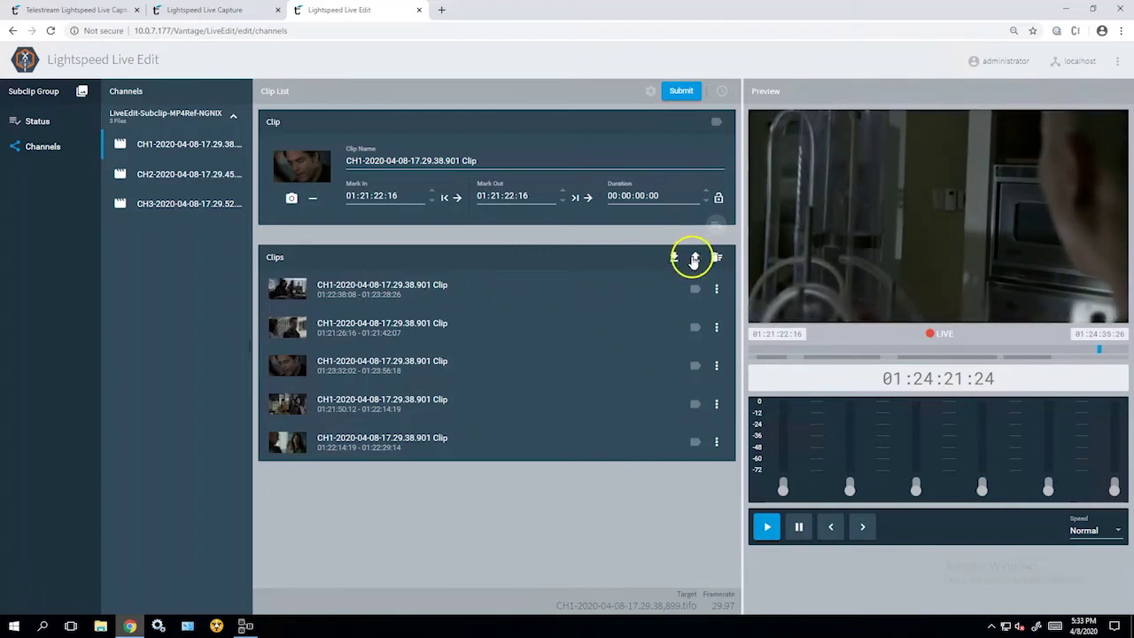
# Export the clip list as test (2).csv, then open and cancel Import Clip List
pyautogui.click(696, 260)
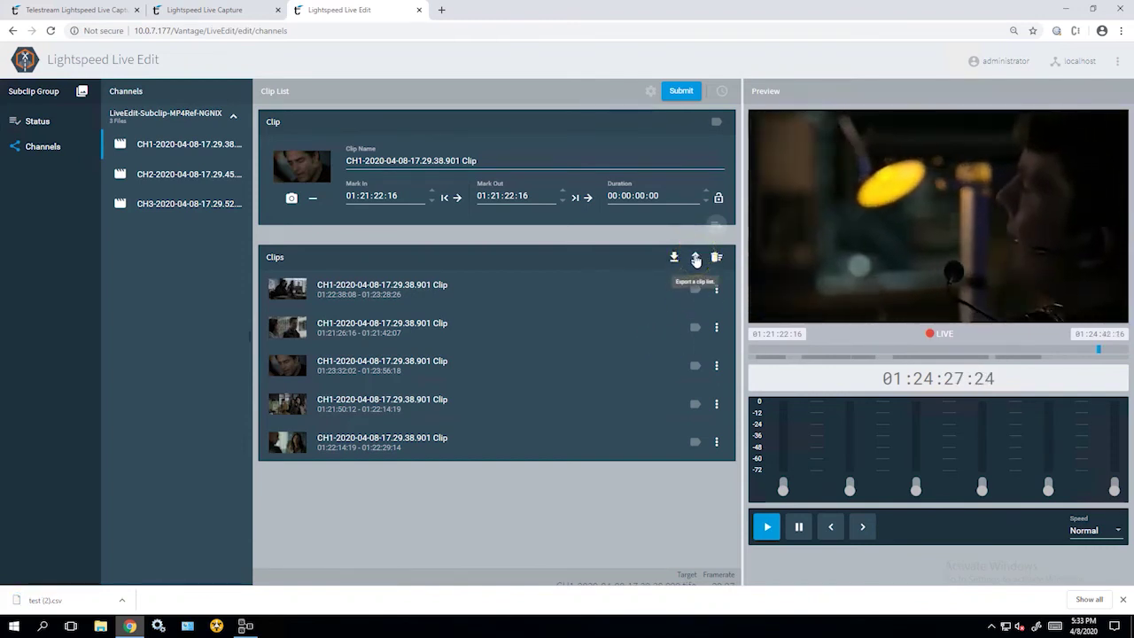
pyautogui.click(674, 261)
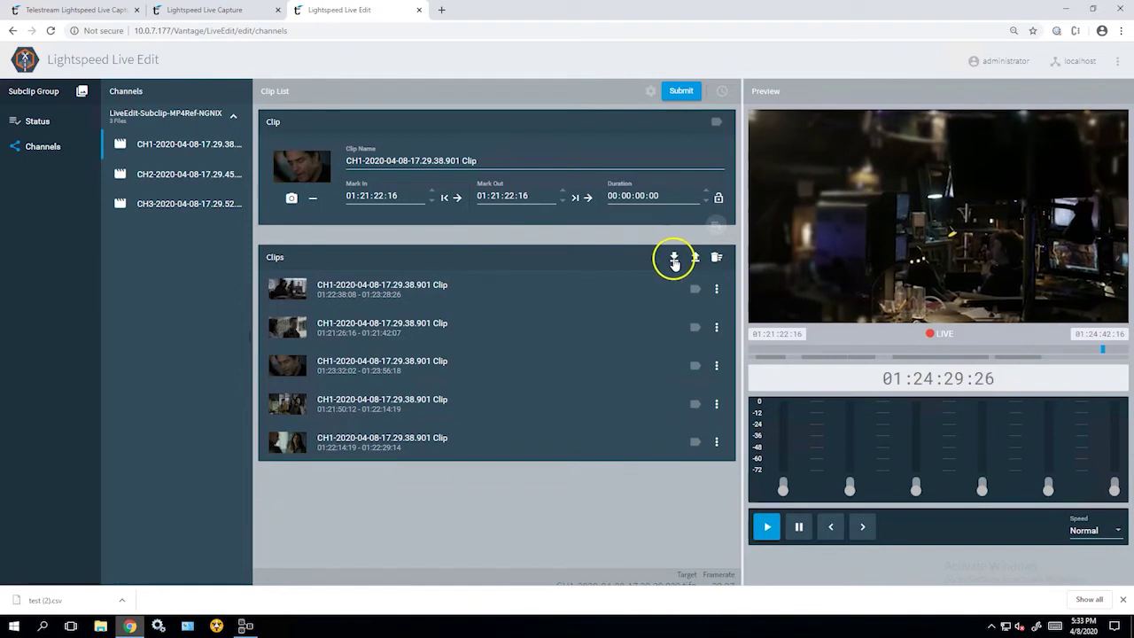
pyautogui.click(675, 261)
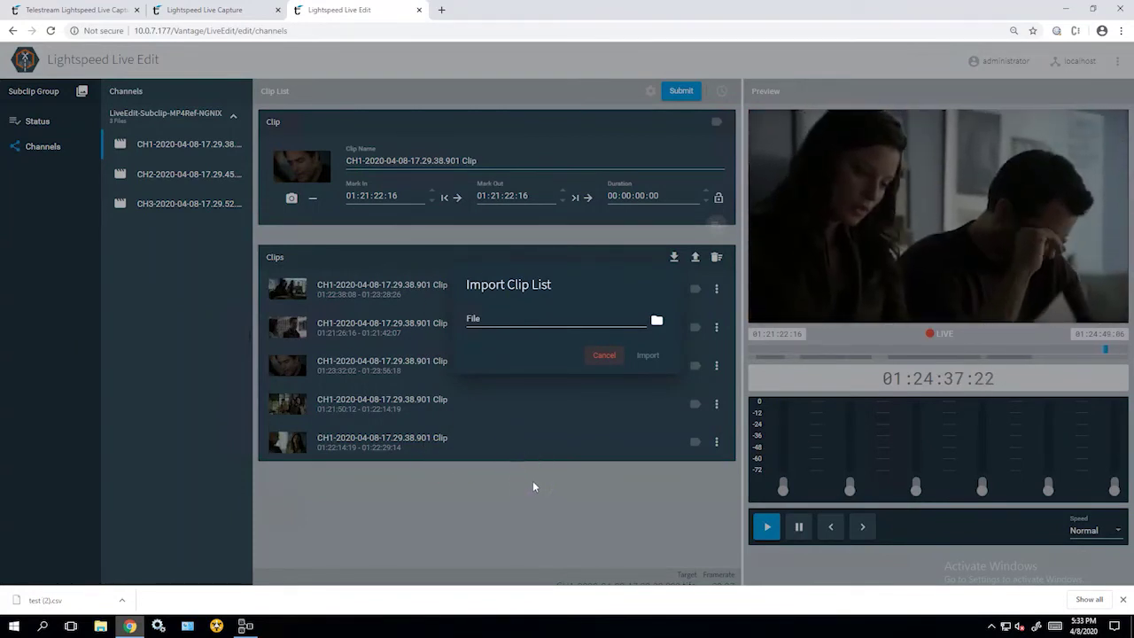
pyautogui.click(603, 358)
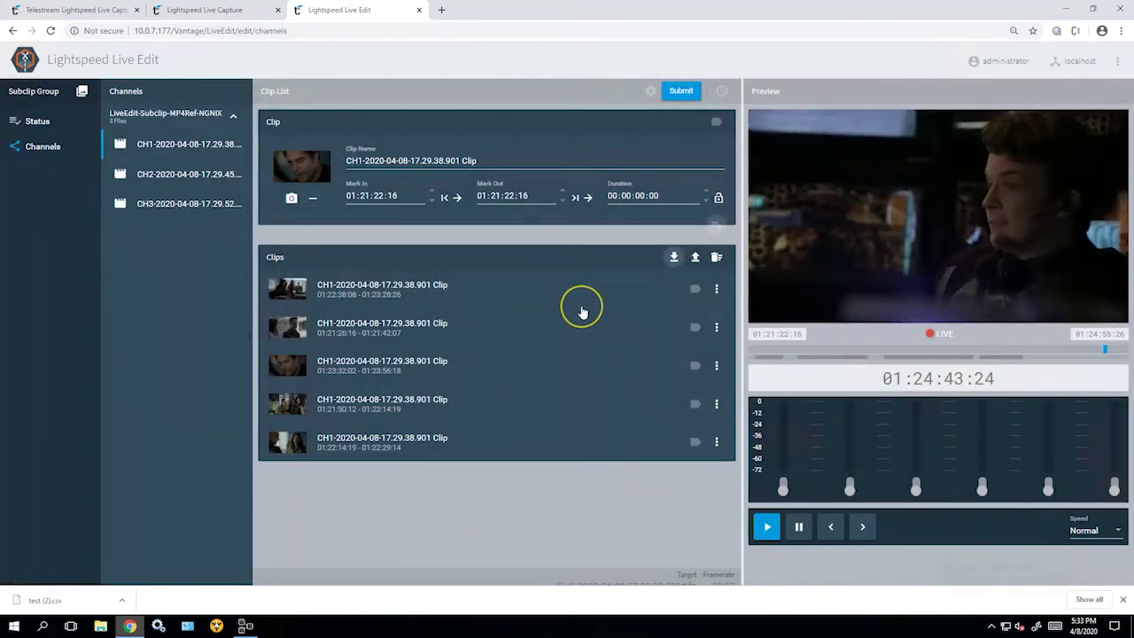
# Submit the five clips as one combined file to the workflow-specified location and check the job
pyautogui.click(680, 93)
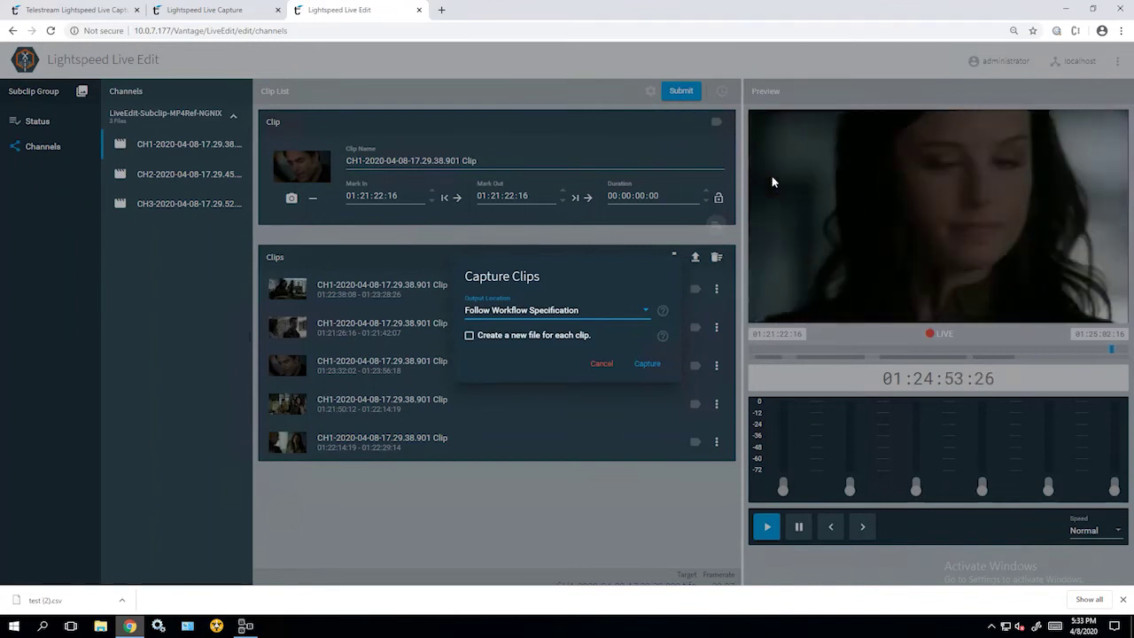
pyautogui.click(775, 177)
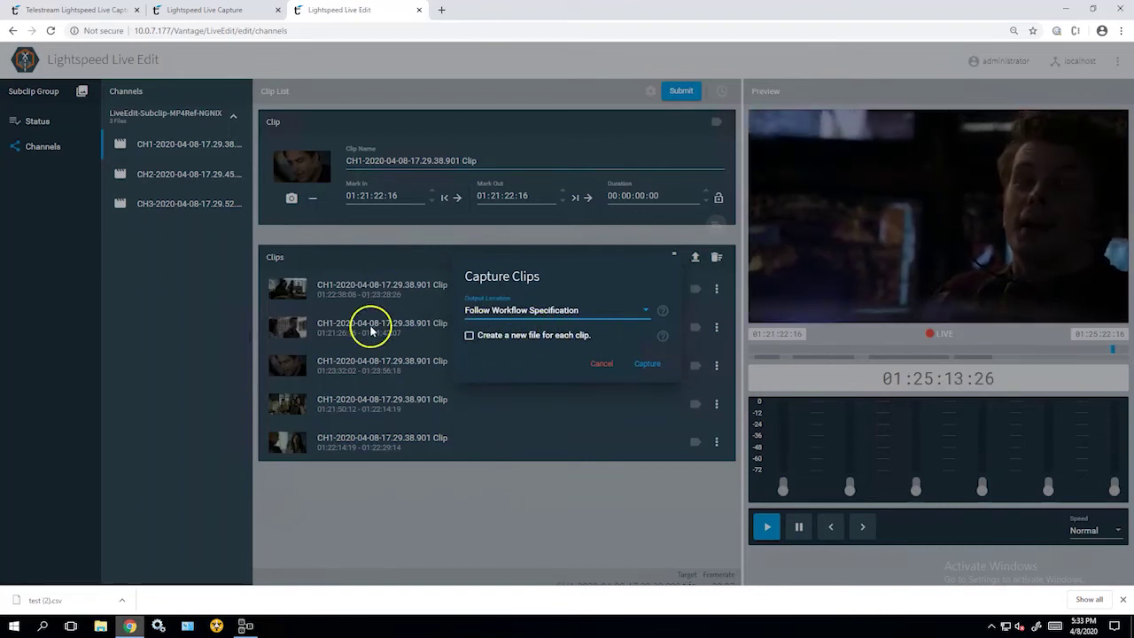
pyautogui.click(468, 337)
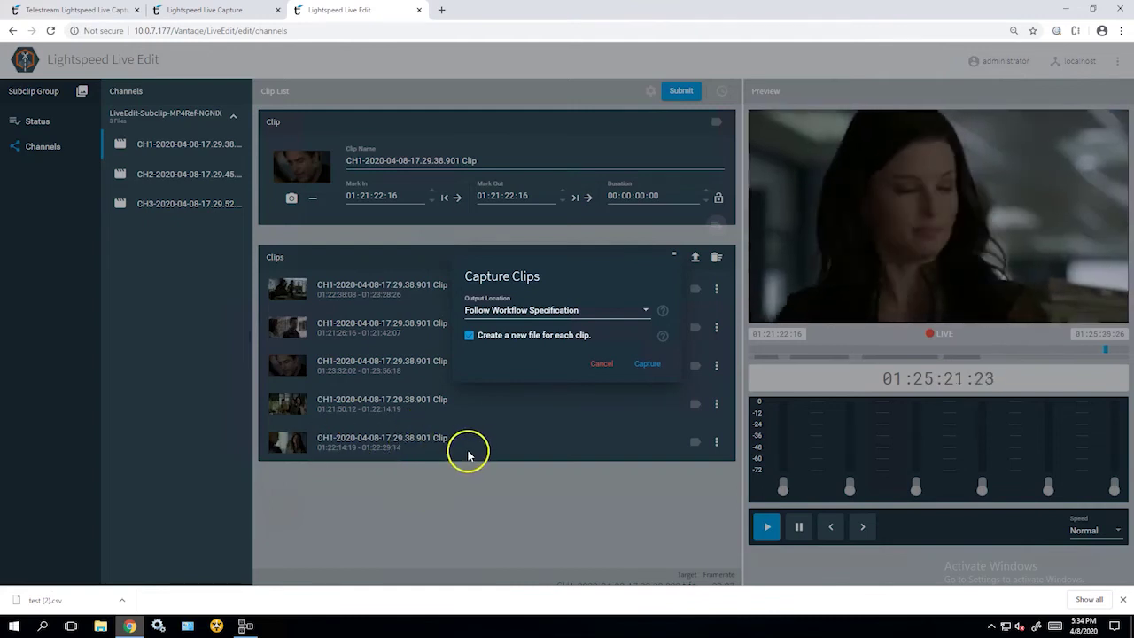
pyautogui.click(469, 335)
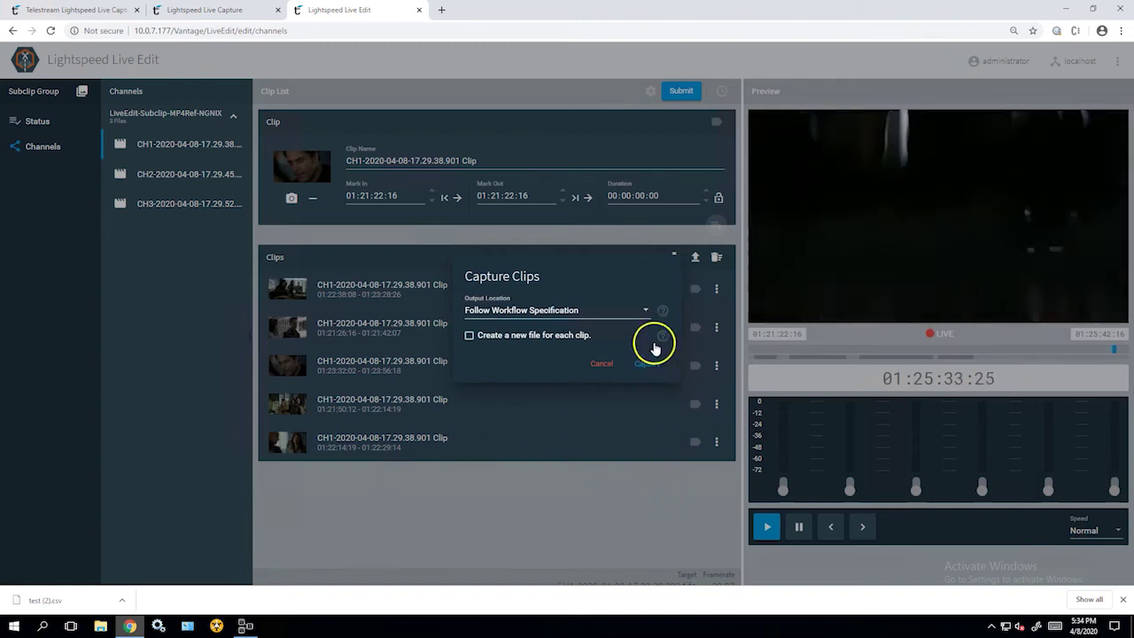
pyautogui.click(647, 312)
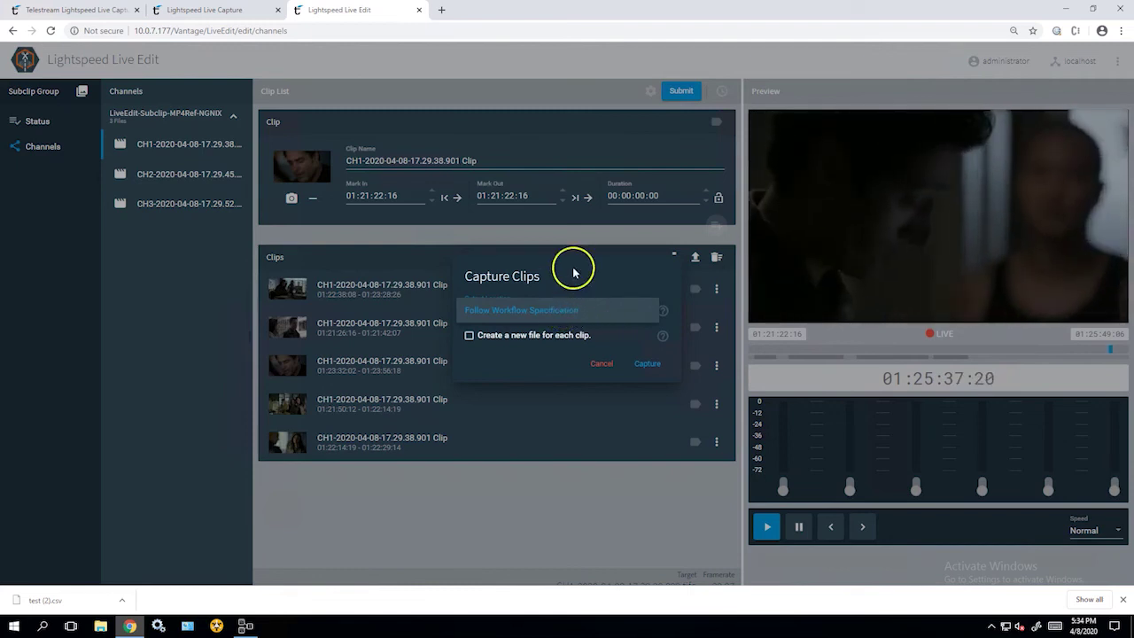
pyautogui.click(507, 311)
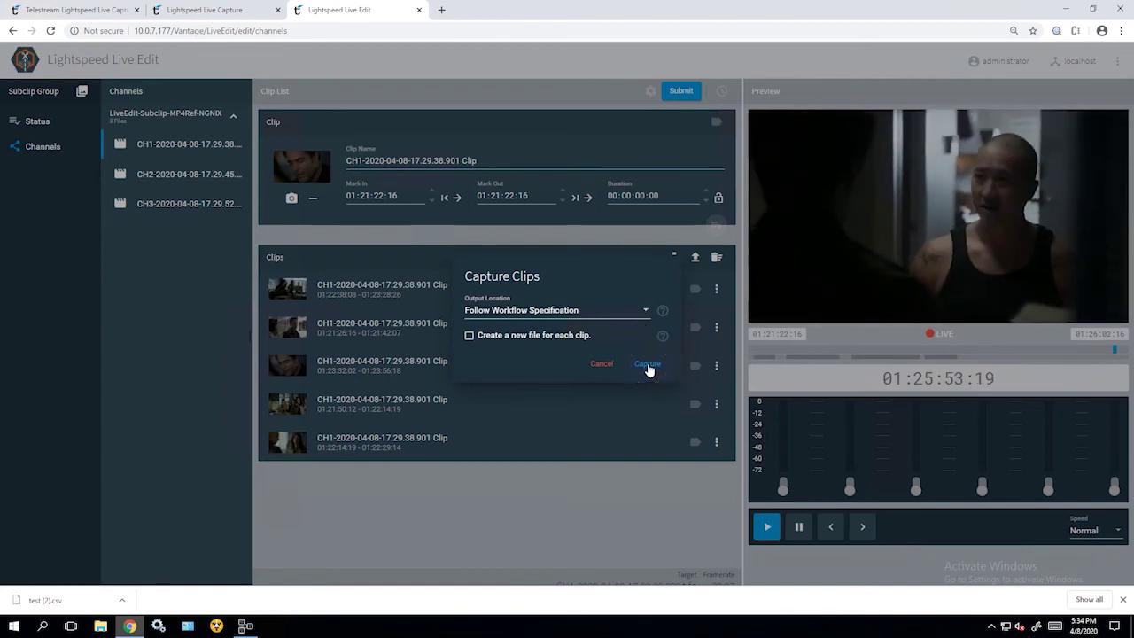
pyautogui.click(647, 365)
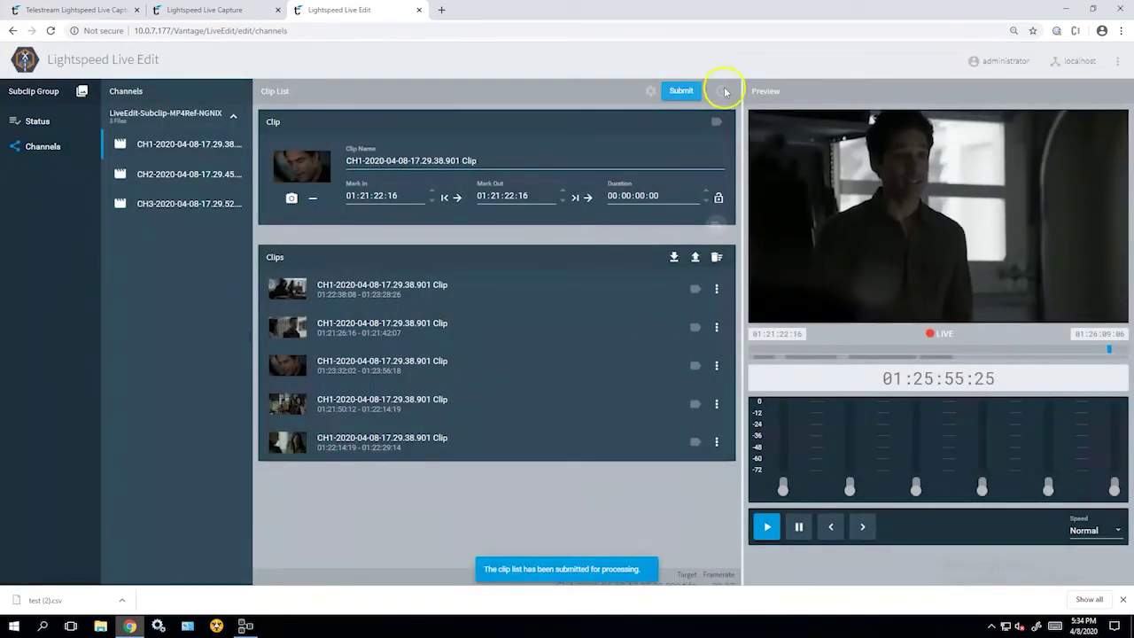
pyautogui.click(725, 93)
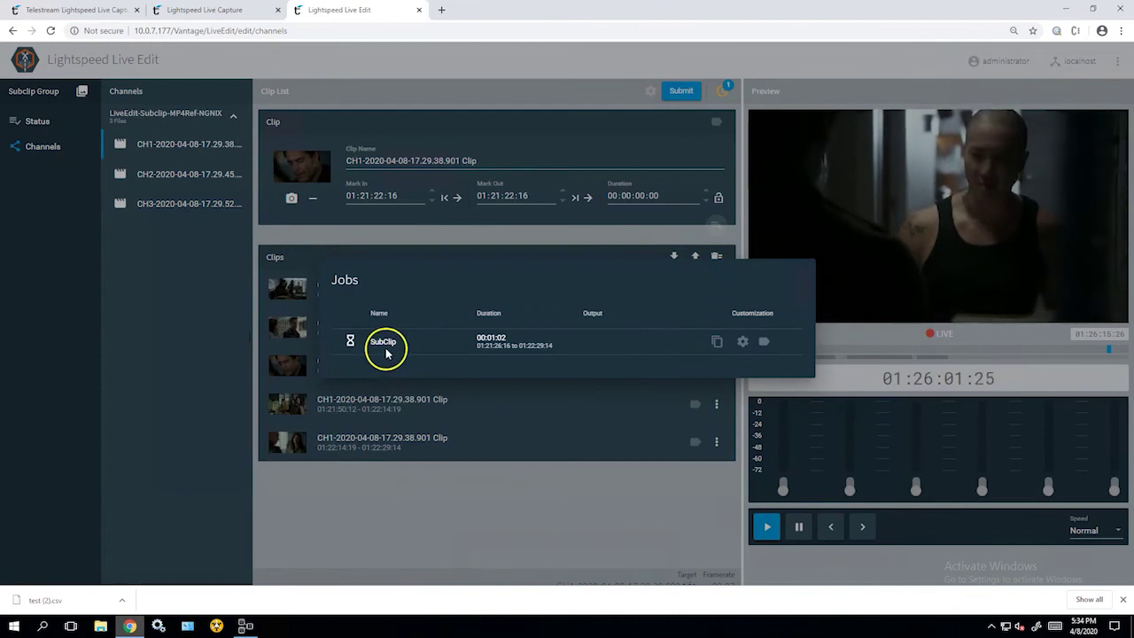
pyautogui.click(246, 626)
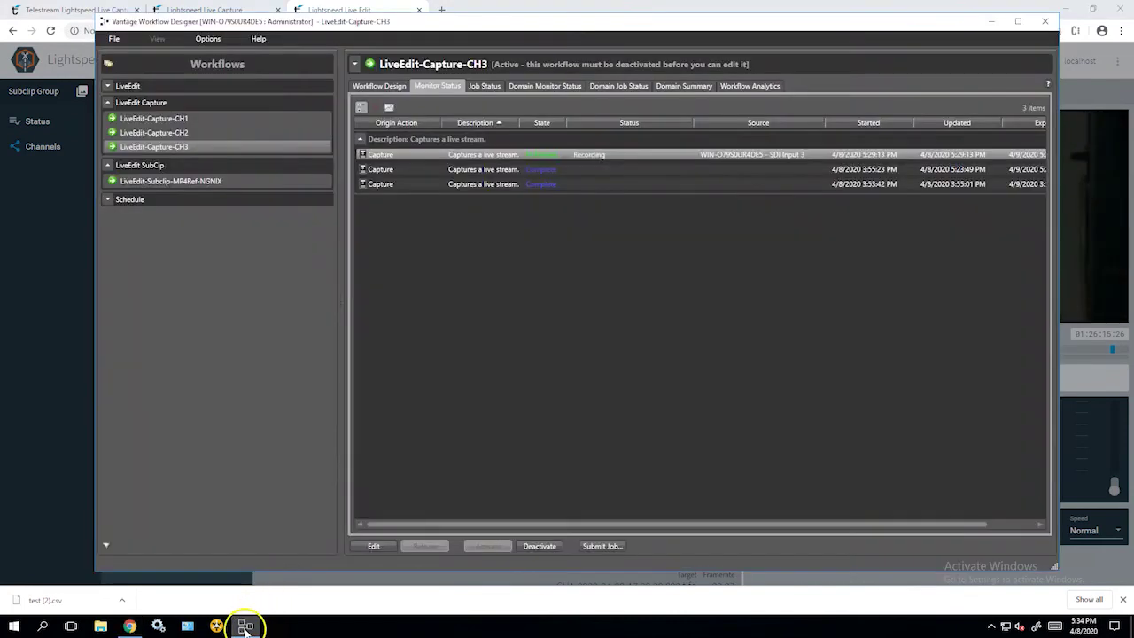
# Show Job Status for the LiveEdit-Subclip-MP4Ref-NGNIX workflow, where SubClip and Flip64 are complete
pyautogui.click(484, 86)
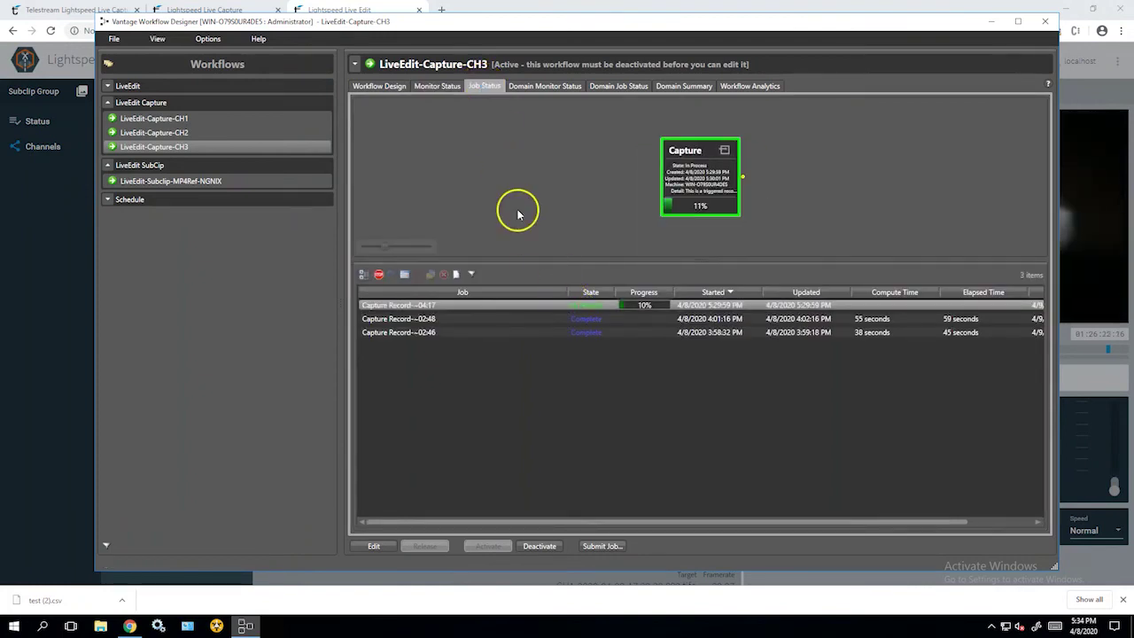
pyautogui.click(240, 181)
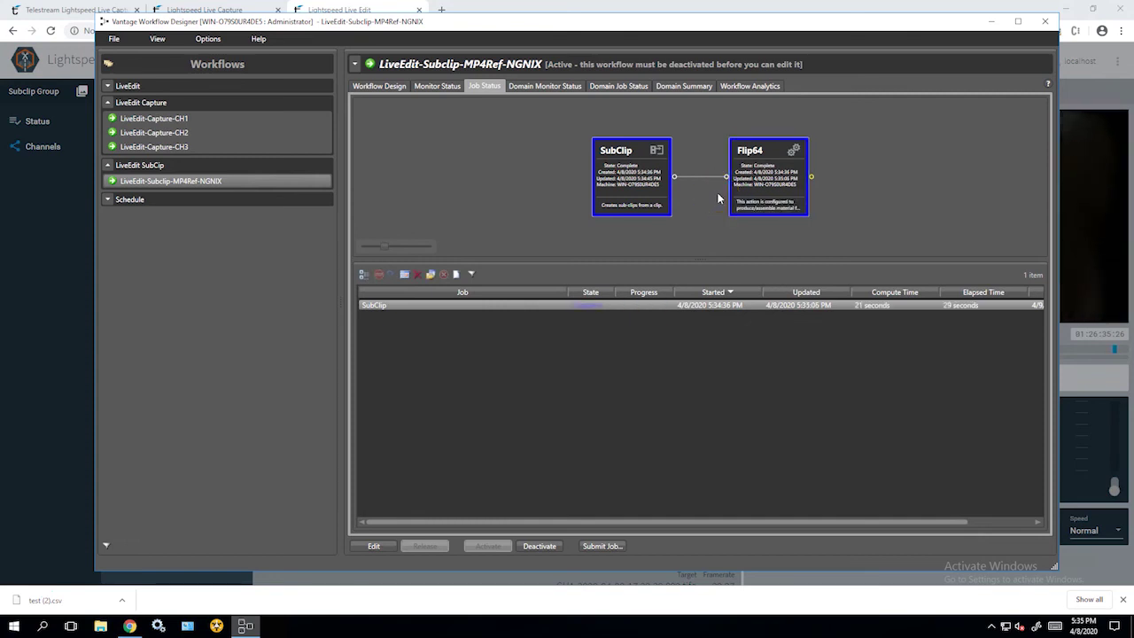
# Open the Flip64 job's binder, review the MXF and QuickTime outputs, and open the F64-QT-DC-OUT folder
pyautogui.rightClick(728, 140)
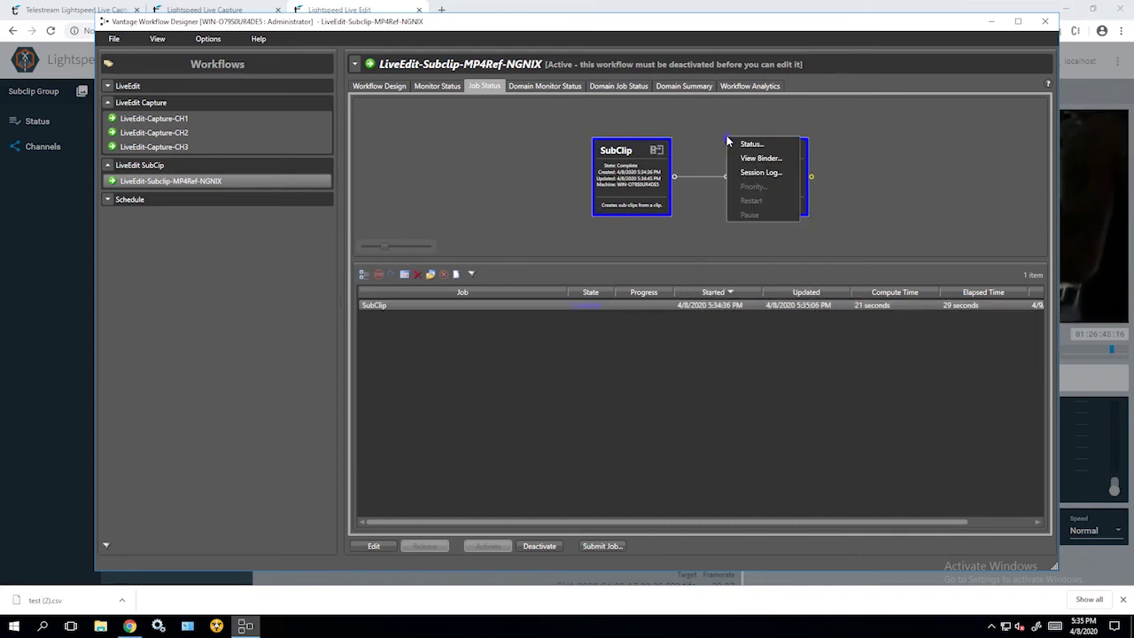
pyautogui.click(756, 158)
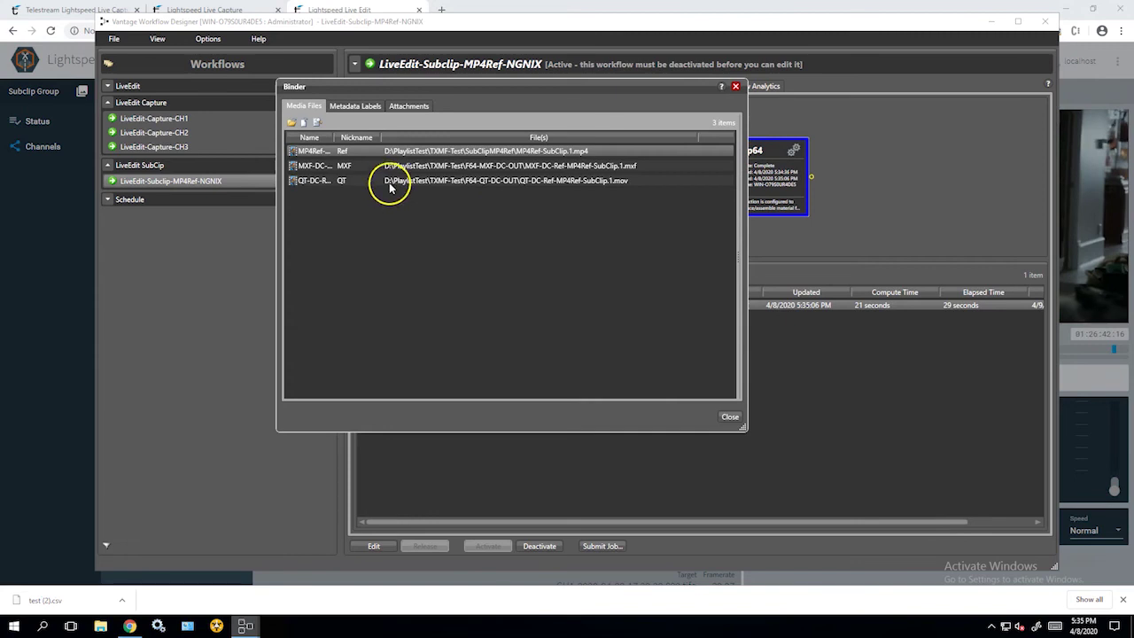
pyautogui.click(346, 167)
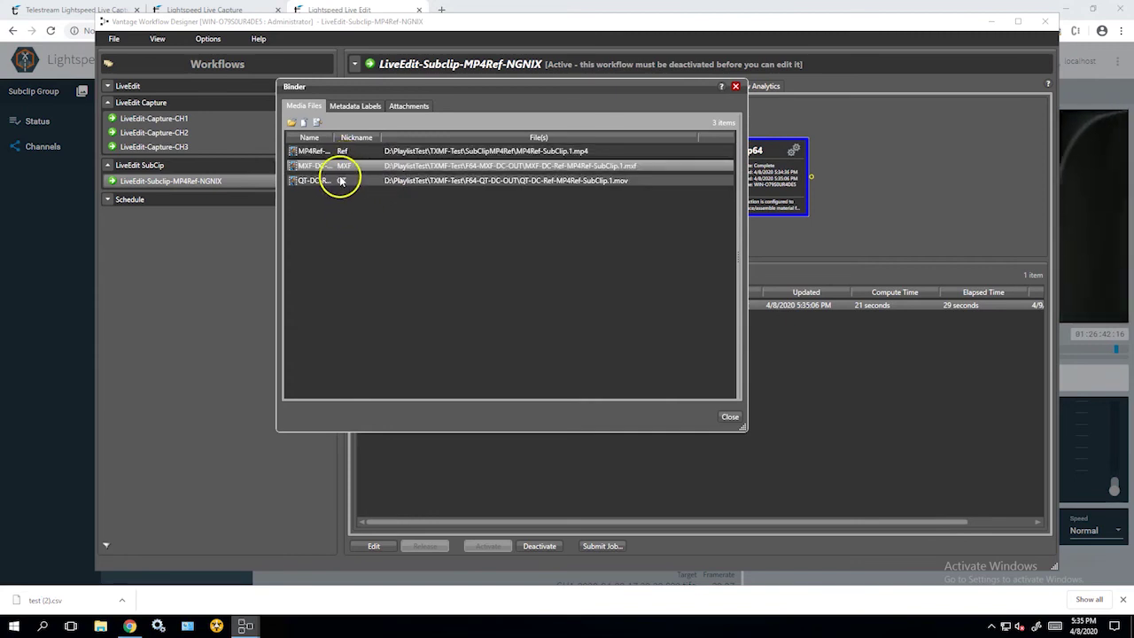
pyautogui.click(341, 180)
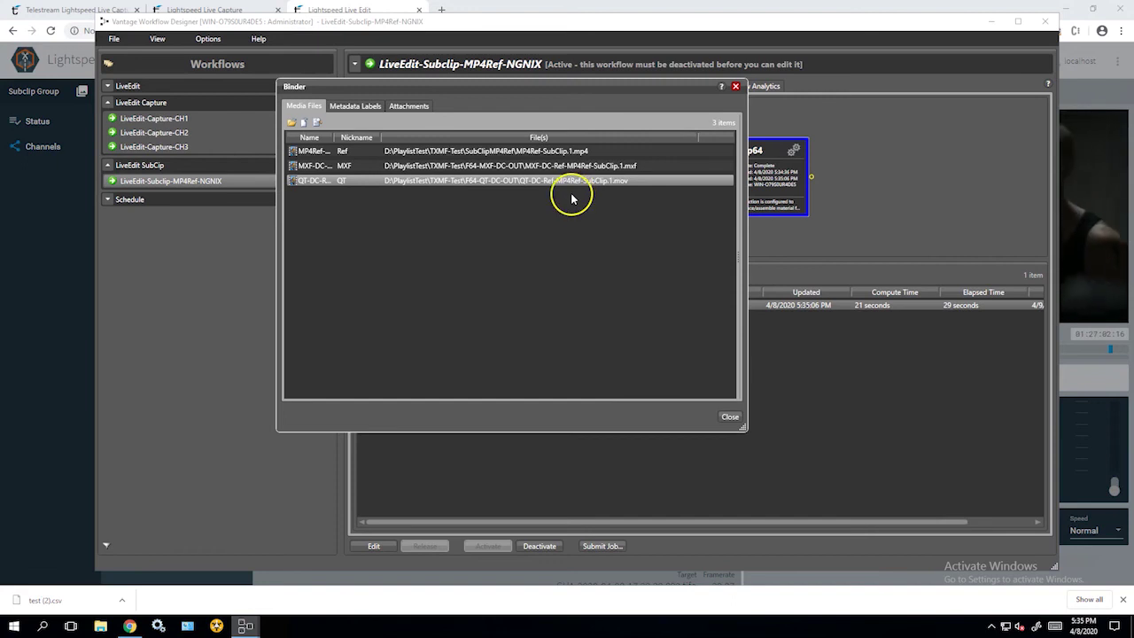
pyautogui.click(291, 123)
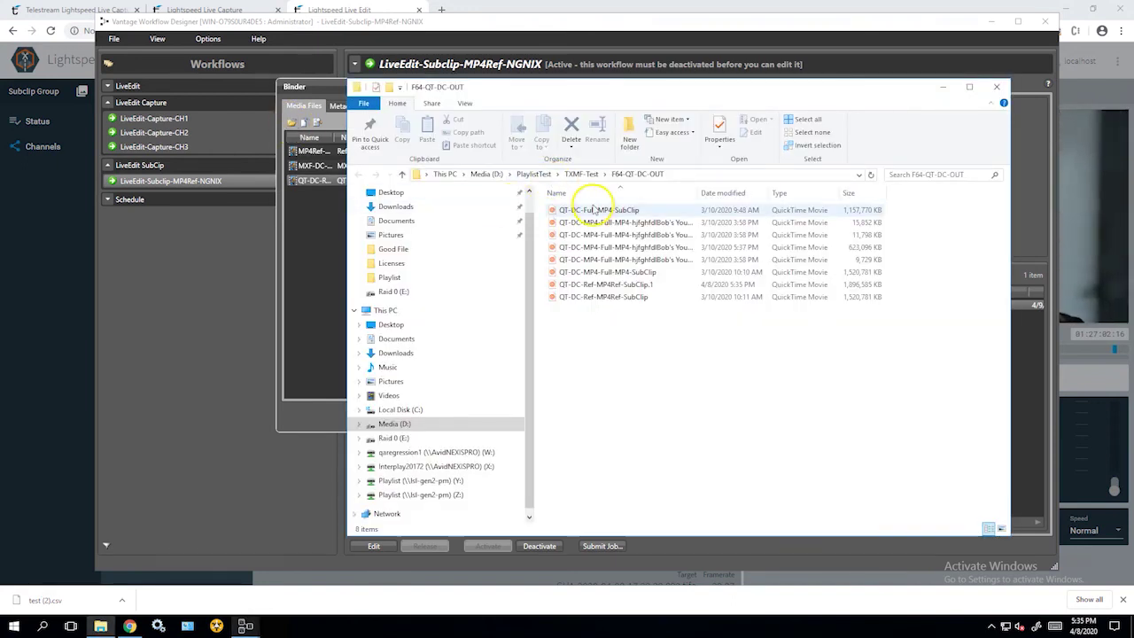
# Move the Explorer window aside and select the new QT-DC-Ref-MP4Ref-SubClip.1 movie
pyautogui.moveTo(626, 81); pyautogui.dragTo(735, 224)
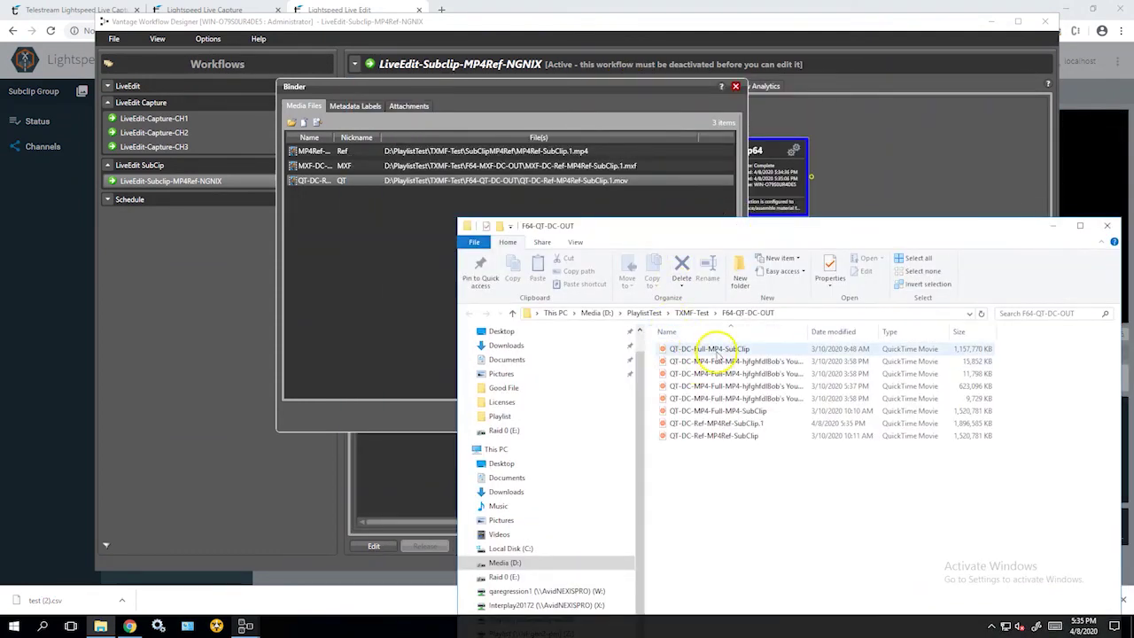
pyautogui.click(721, 425)
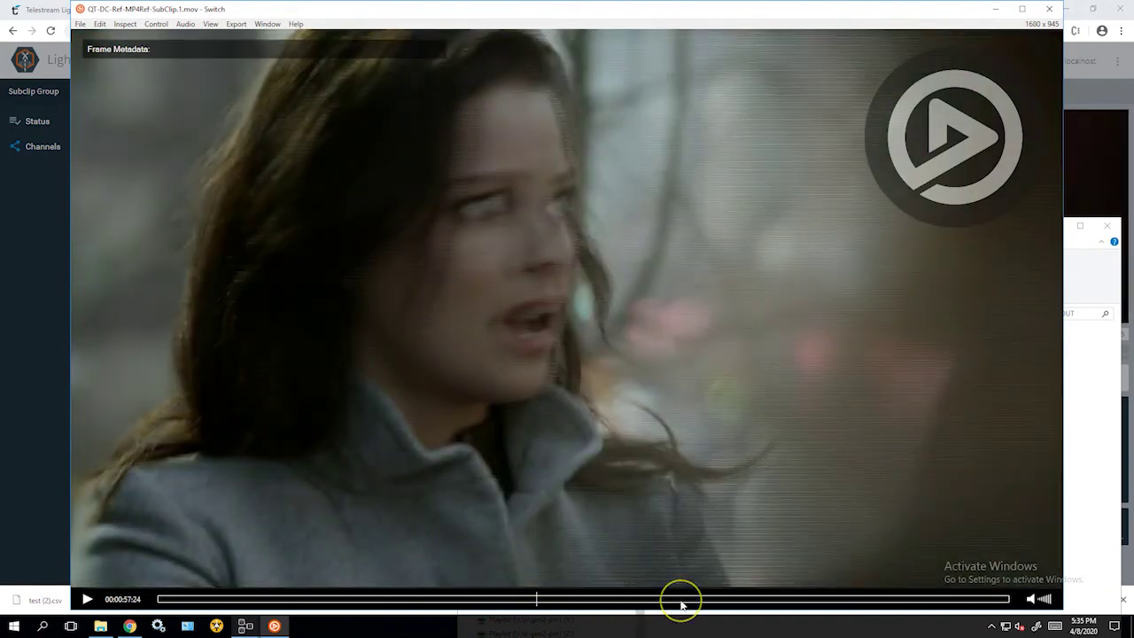
# Jump to a later shot in QT-DC-Ref-MP4Ref-SubClip.1.mov, then close the Switch player
pyautogui.click(679, 599)
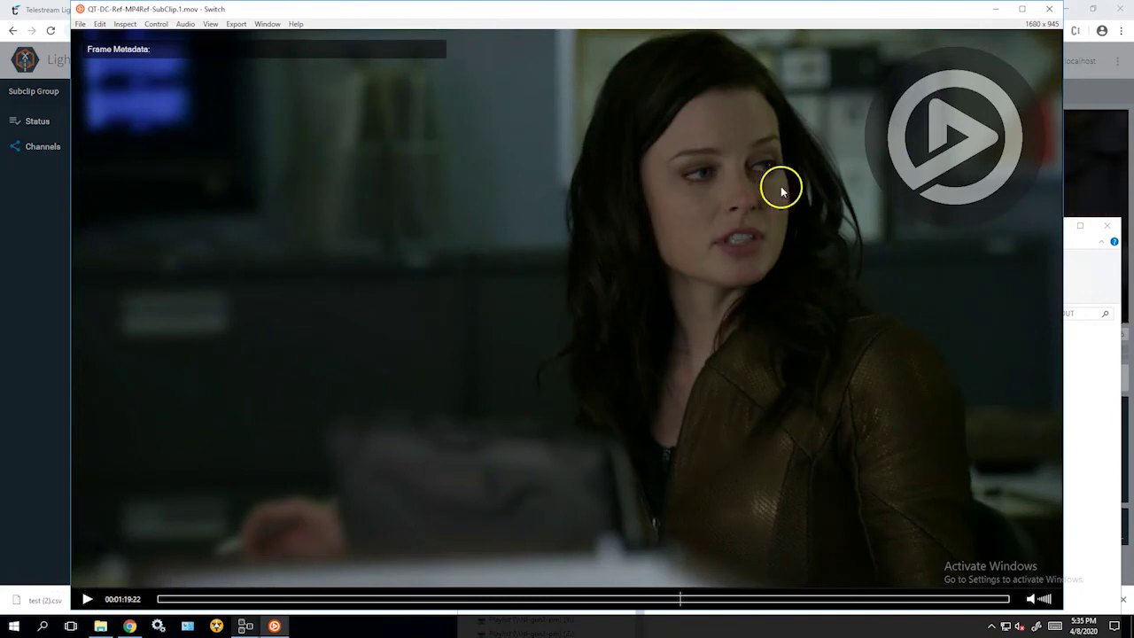
pyautogui.click(1051, 10)
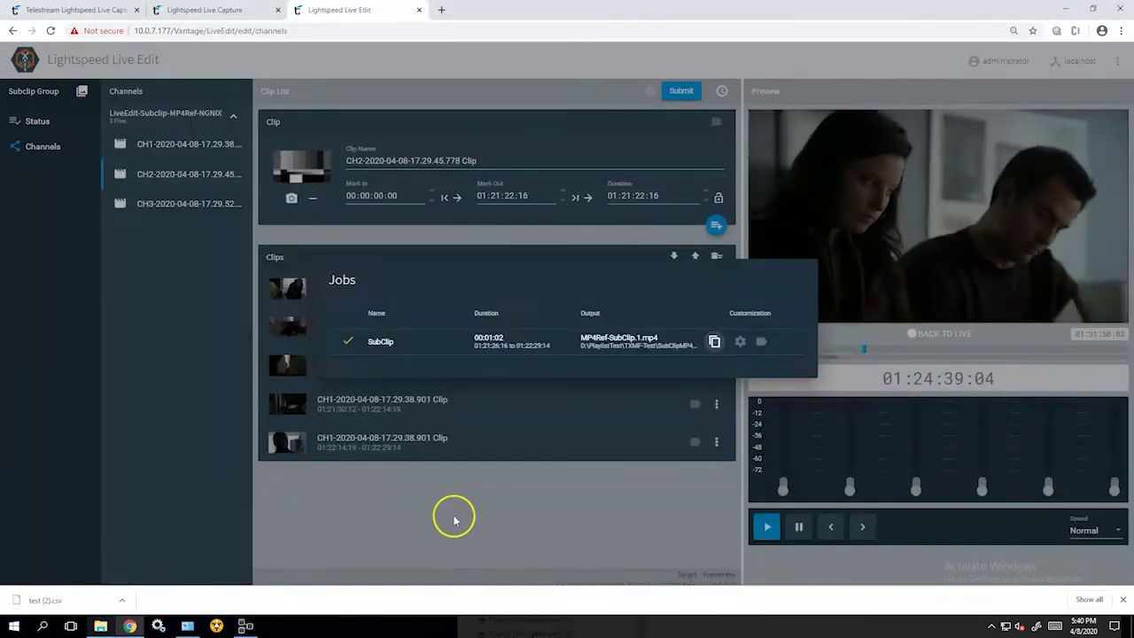
# Dismiss the Jobs popup to return to the five CH1 sub-clips in the Clips list
pyautogui.click(453, 521)
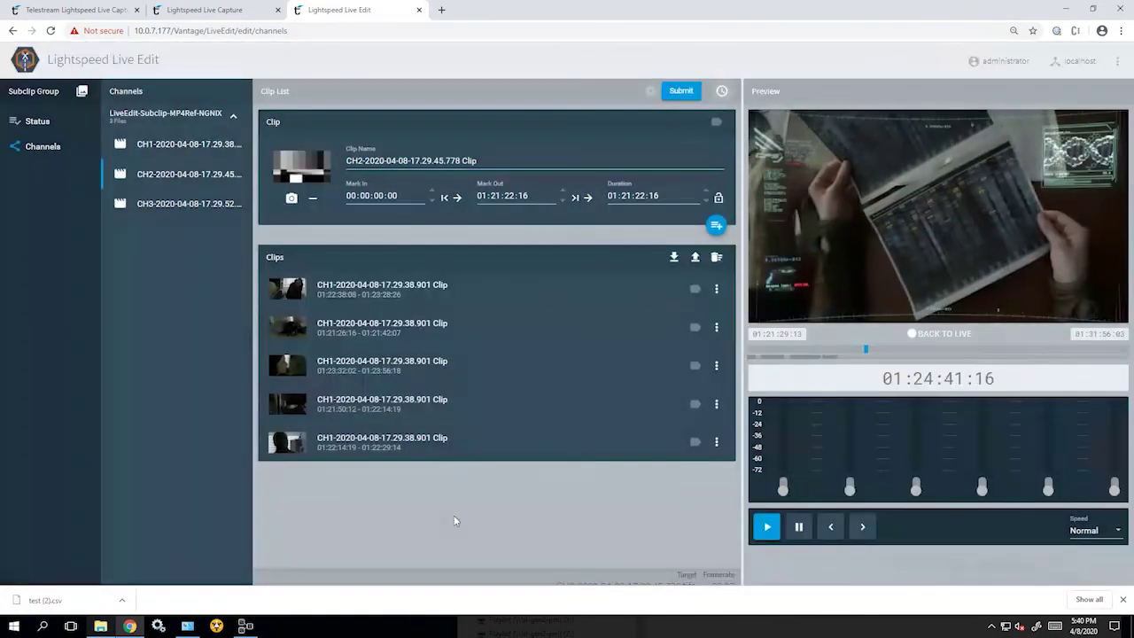